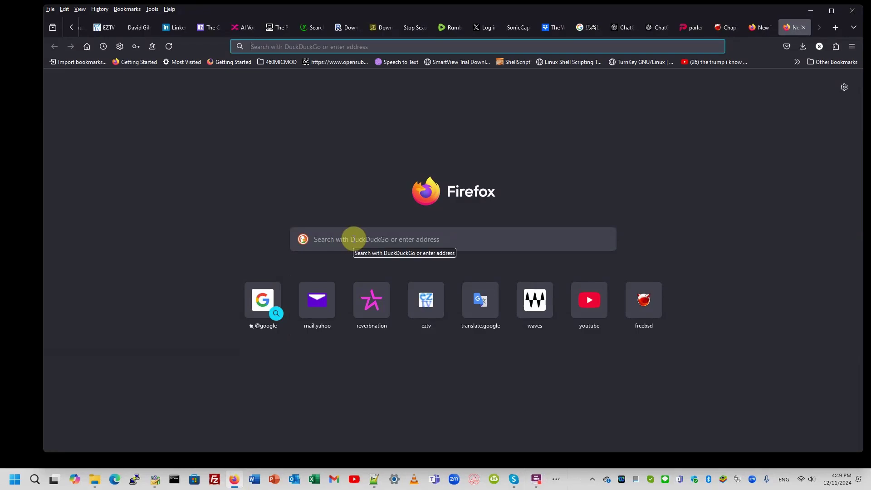
- Search for 'yumi' and open the Pendrivelinux YUMI multiboot page
click(354, 239)
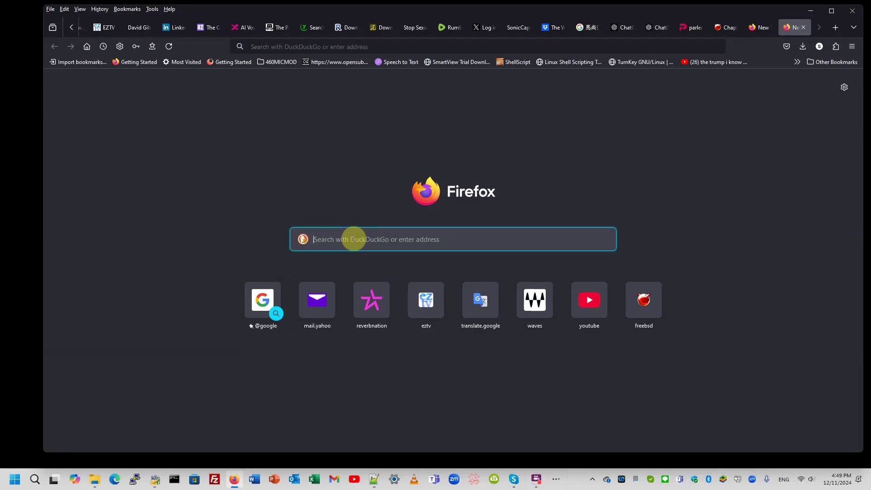
text(yumi)
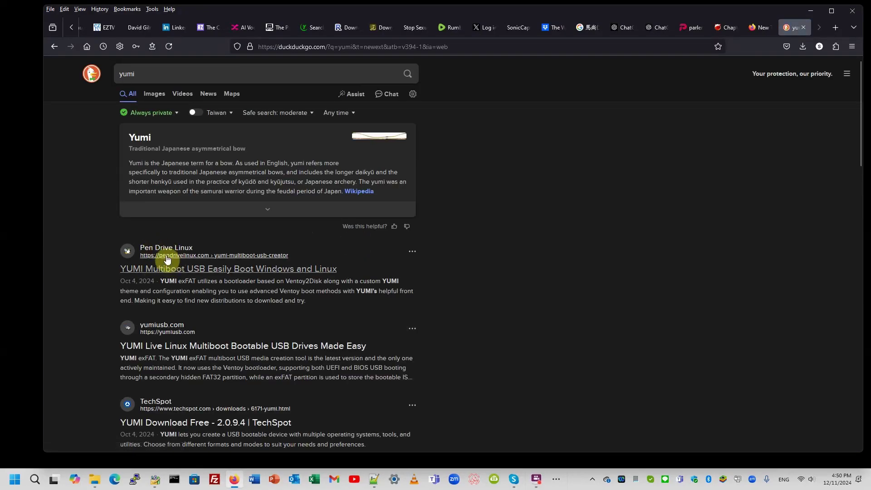
click(178, 268)
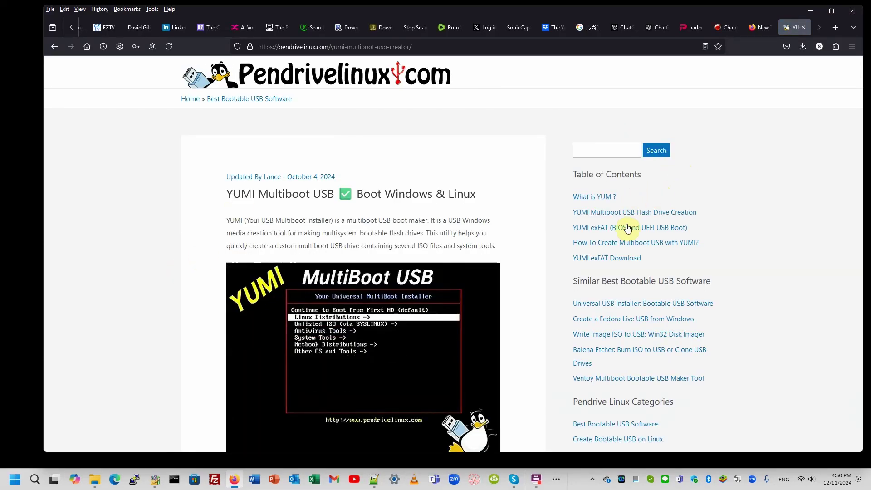
- Go to the YUMI exFAT section and download YUMI-exFAT-1.0.2.8.exe
click(597, 227)
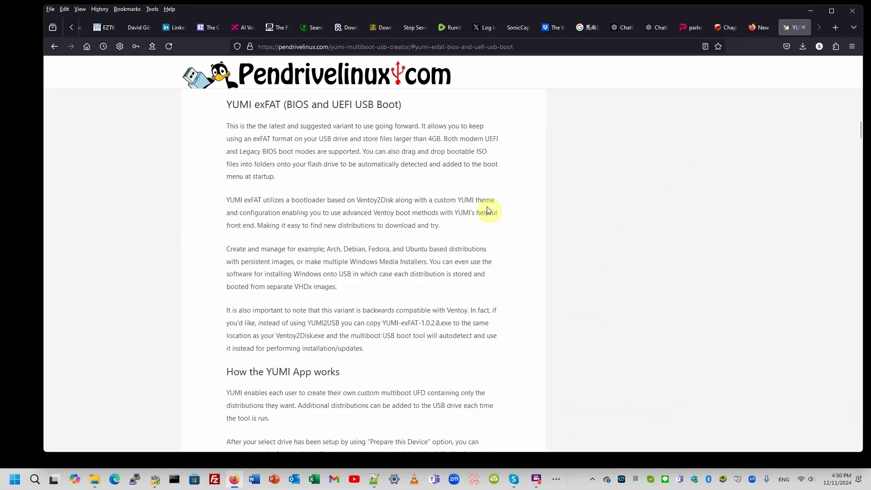
scroll(399, 232, down, 1)
scroll(399, 232, down, 15)
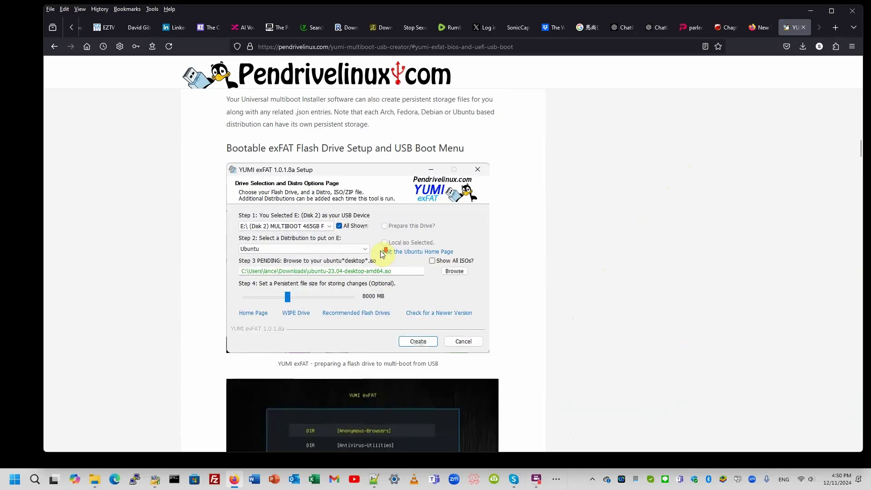
scroll(367, 263, down, 7)
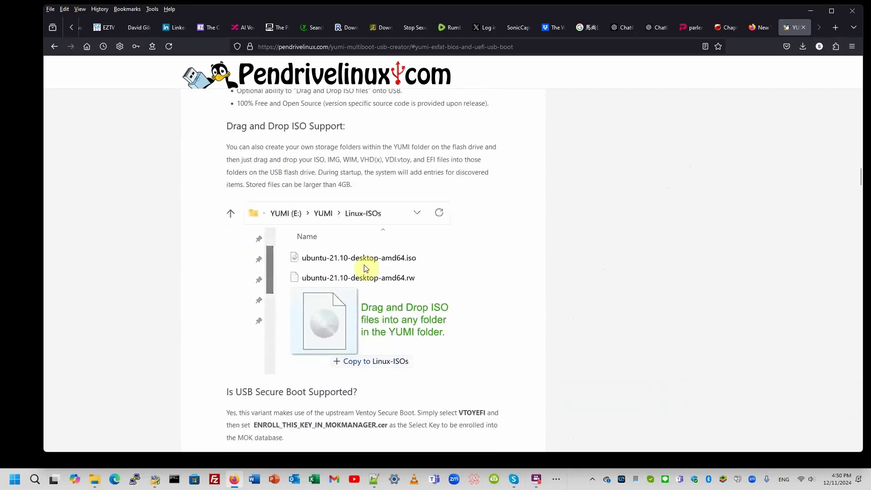
scroll(366, 268, down, 12)
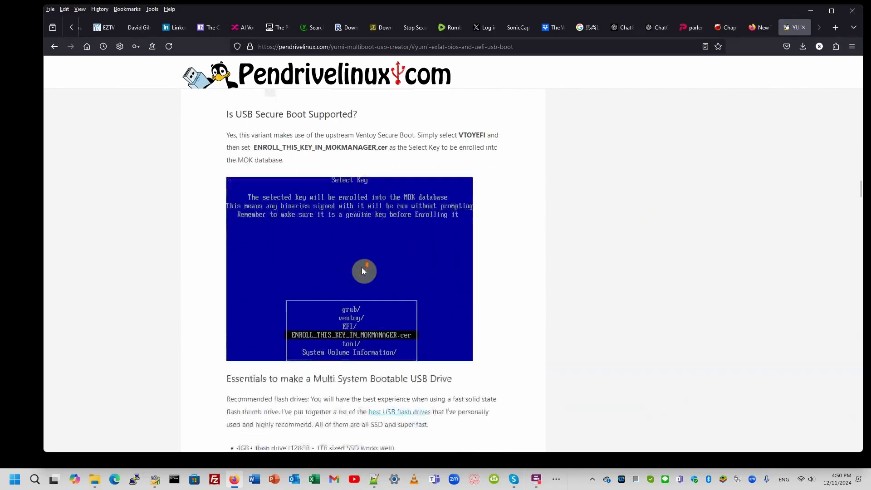
scroll(364, 271, down, 6)
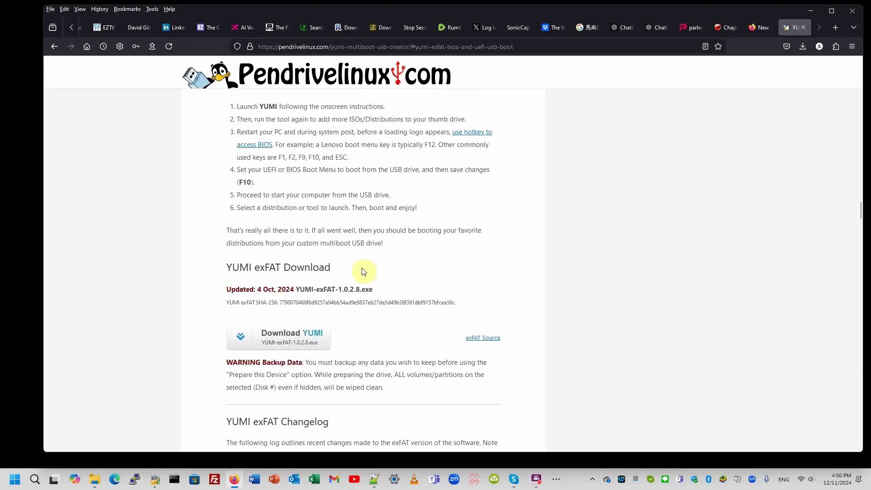
click(284, 336)
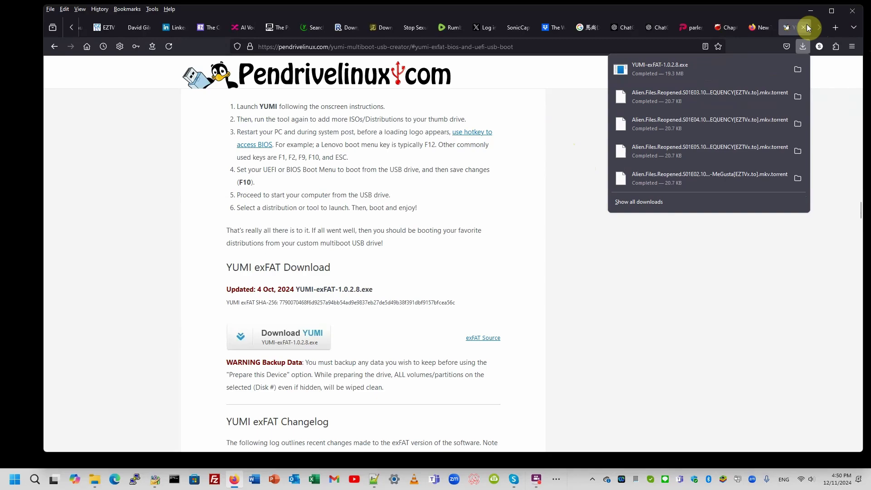
- Run YUMI-exFAT-1.0.2.8.exe from the Downloads folder as administrator
click(811, 9)
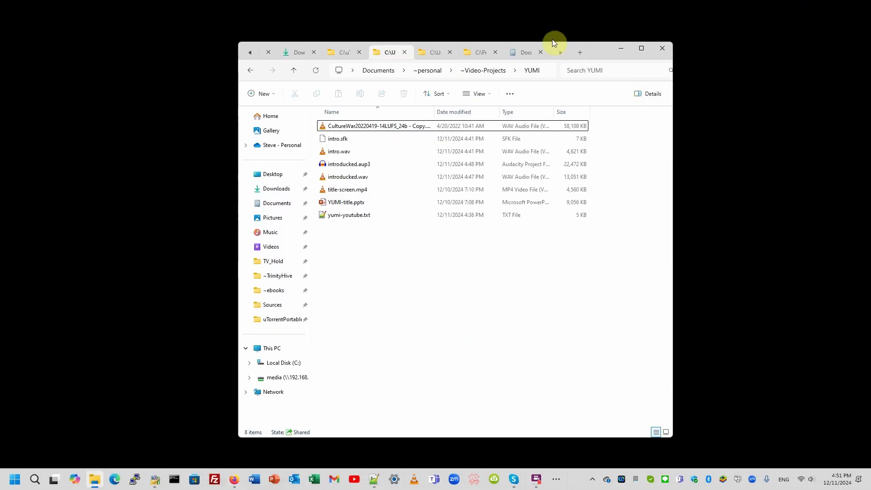
click(302, 54)
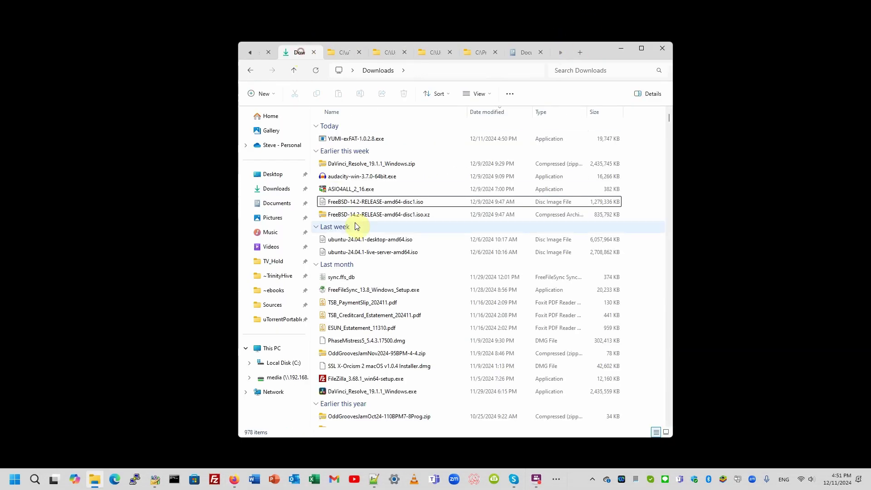
right_click(352, 140)
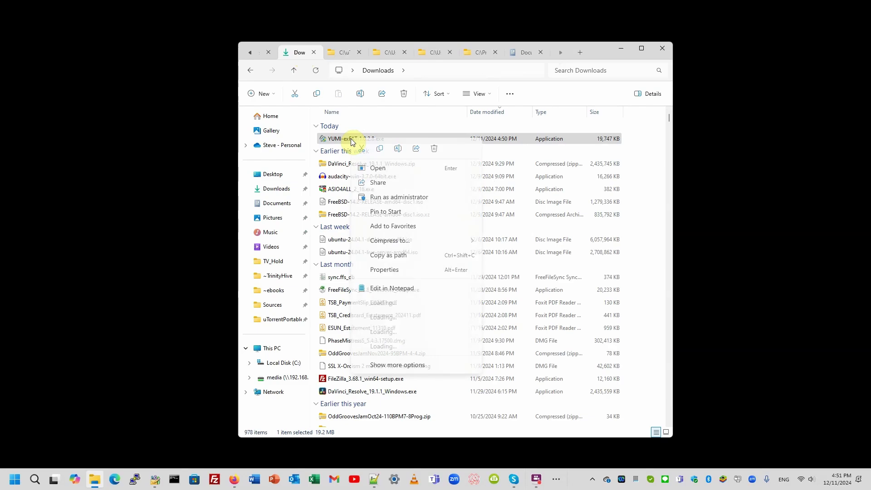
click(380, 199)
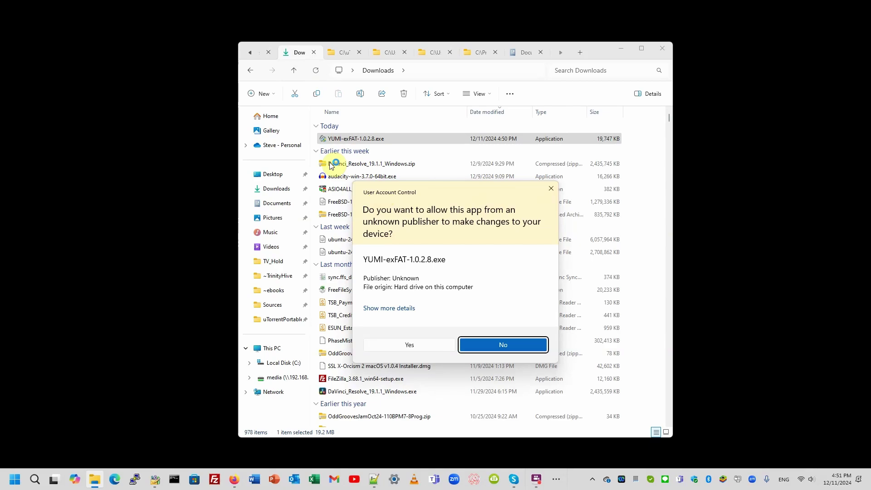
- Allow YUMI exFAT to run, accept its licence and close the empty D: drive window
click(408, 346)
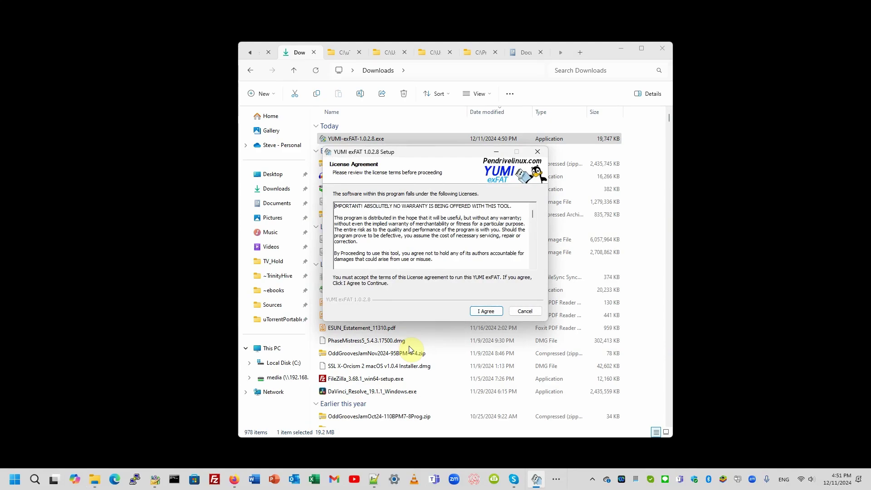
click(488, 312)
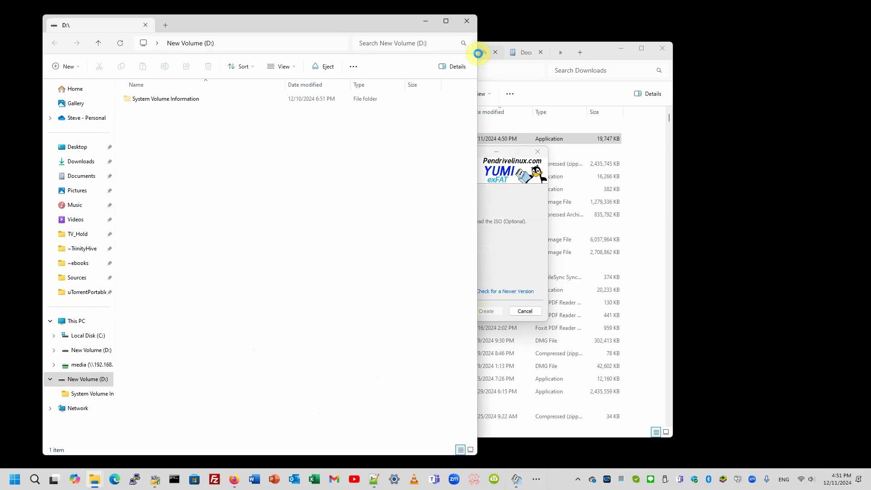
click(467, 21)
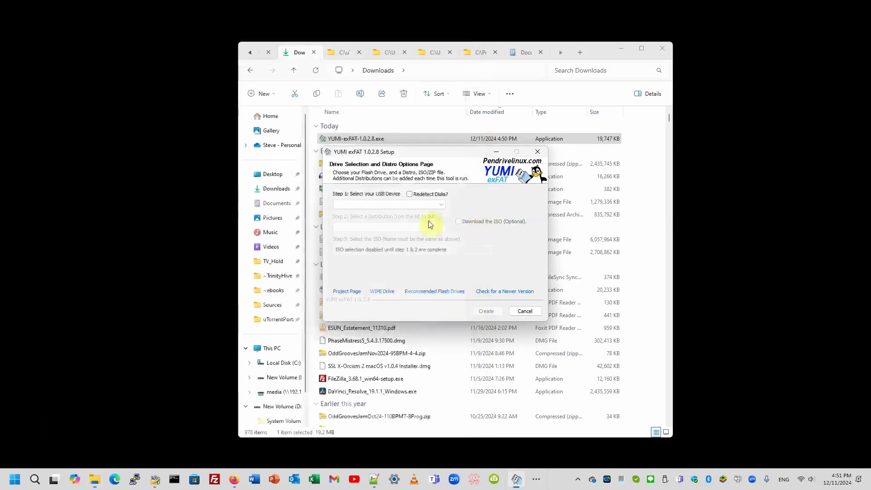
- Redetect disks, select the 58GB Disk 1 drive D: and confirm preparing it
click(411, 194)
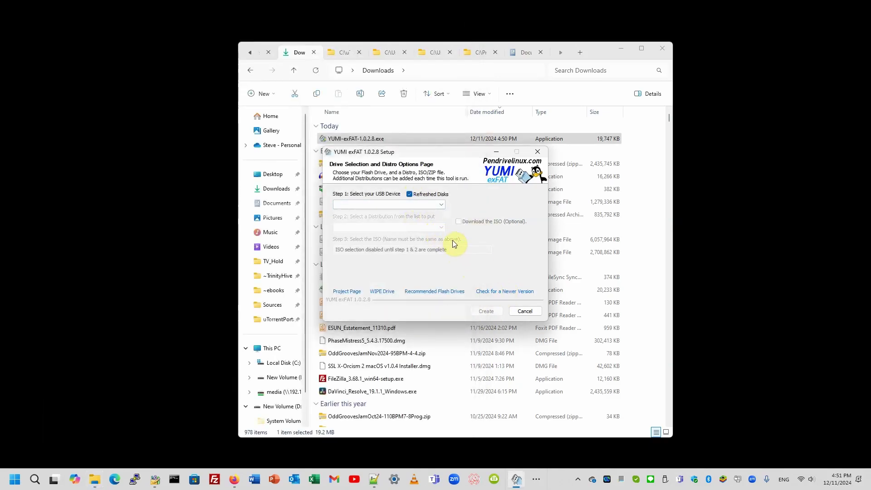
click(442, 205)
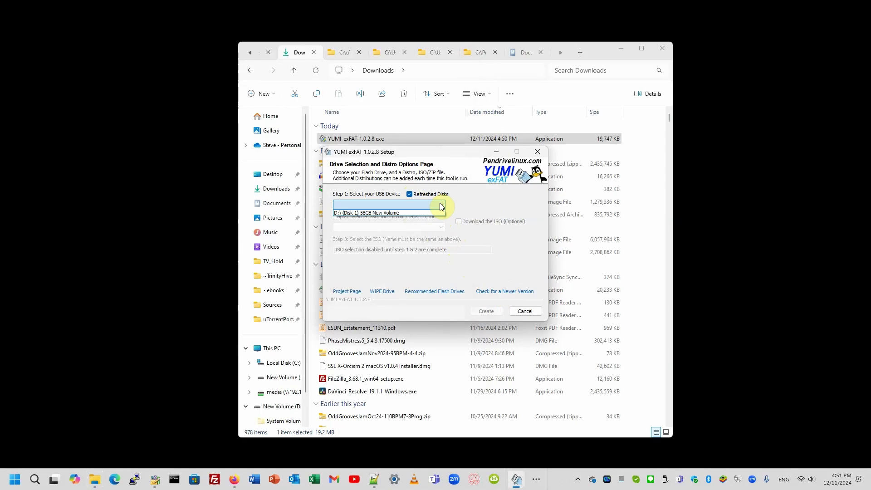
click(397, 212)
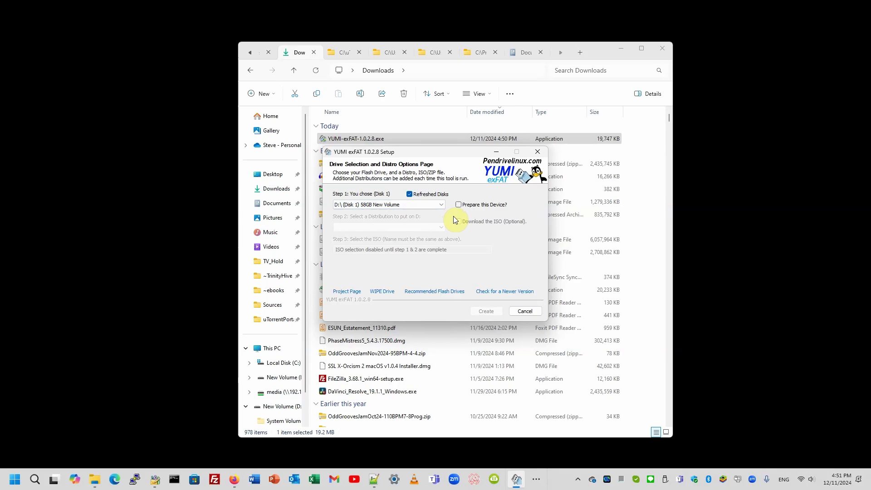
click(459, 205)
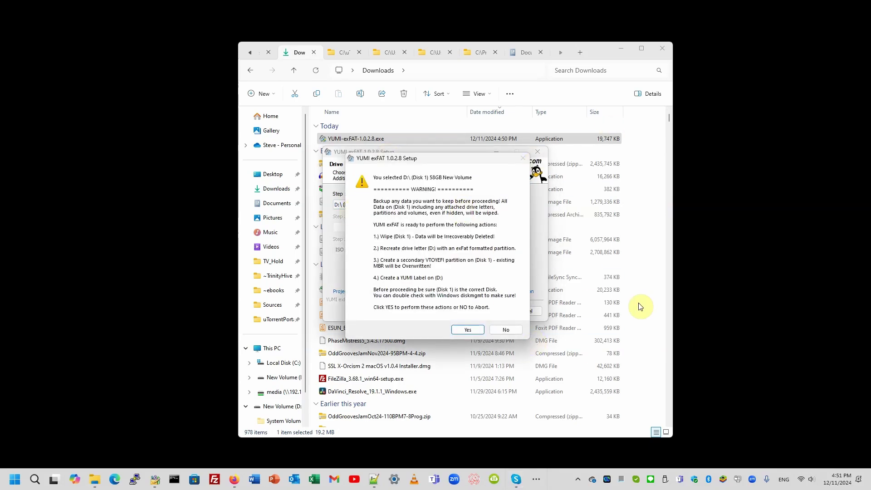
click(469, 331)
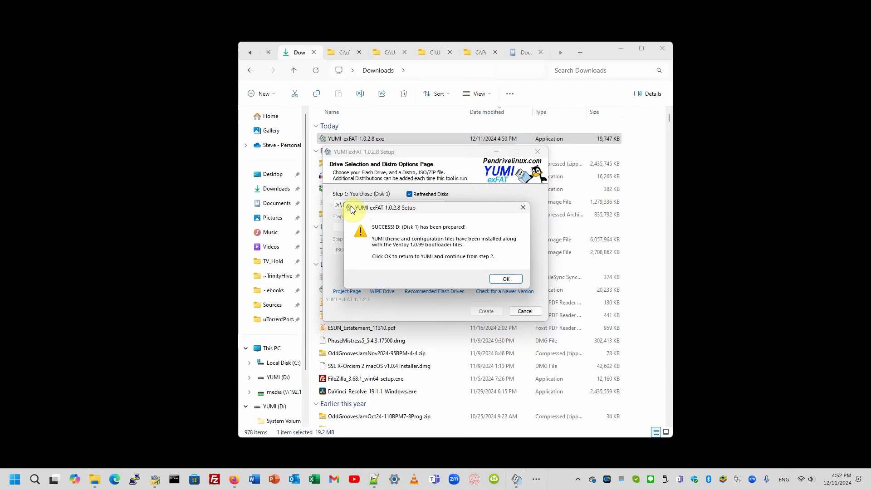
- Choose Ubuntu as the distribution with the ubuntu-24.04.1-desktop-amd64.iso file
click(506, 279)
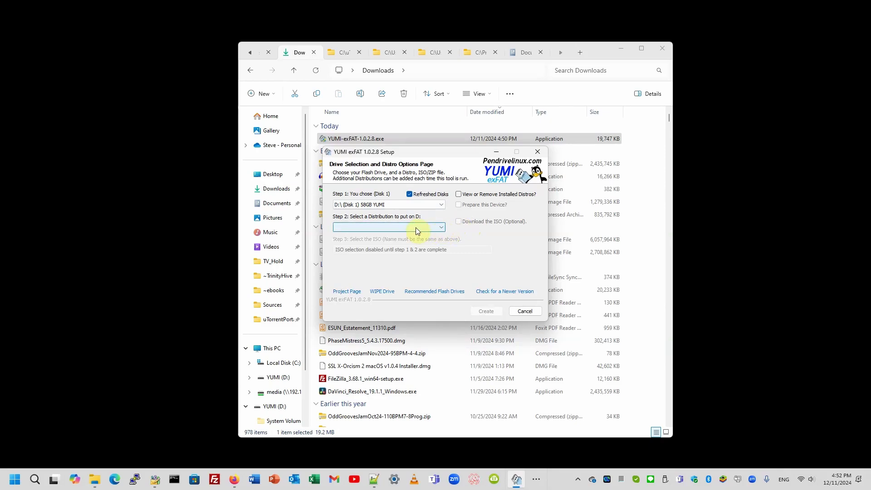
click(399, 230)
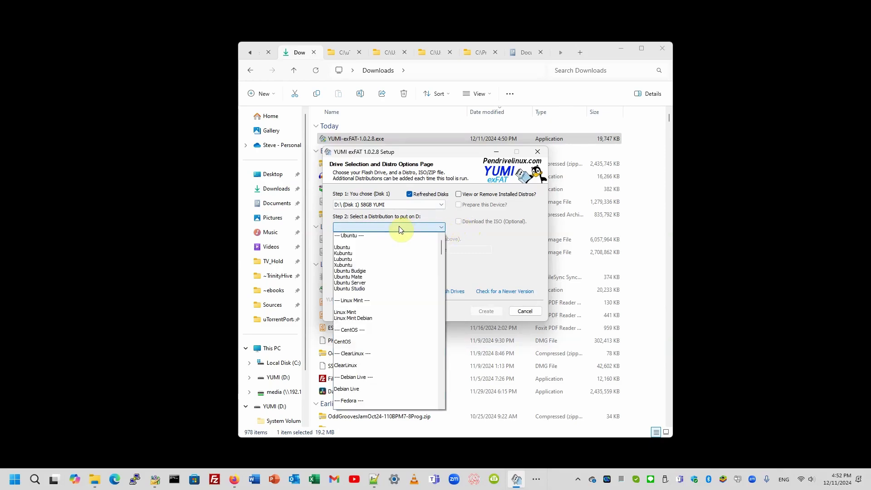
click(361, 247)
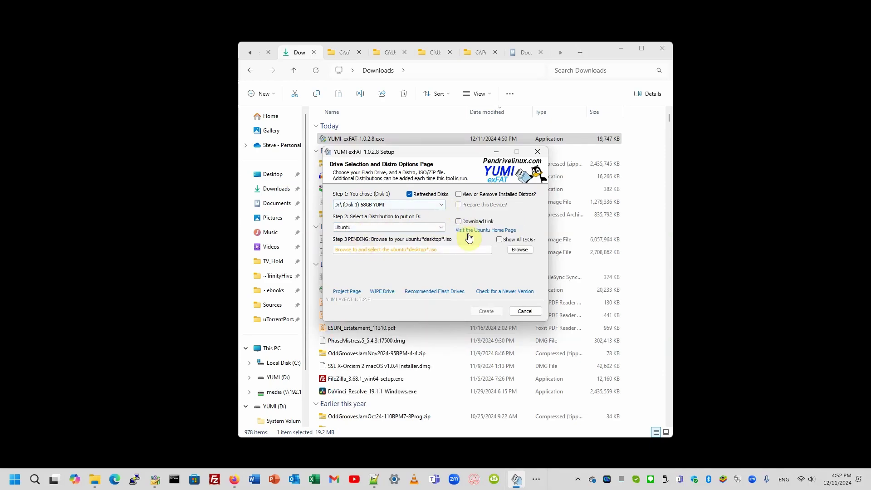
click(520, 249)
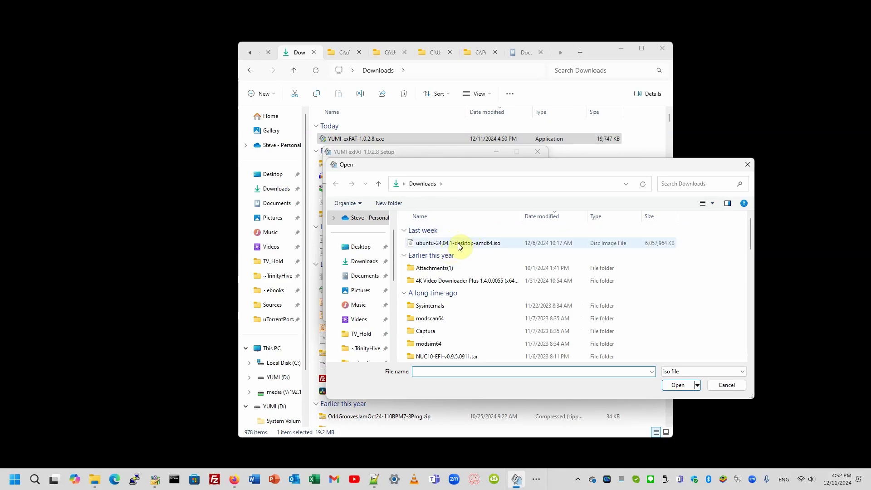
click(464, 246)
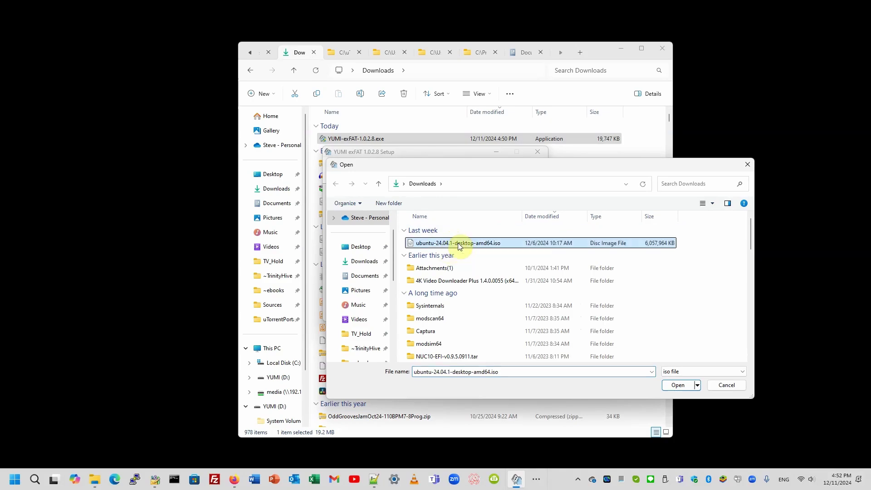
click(678, 385)
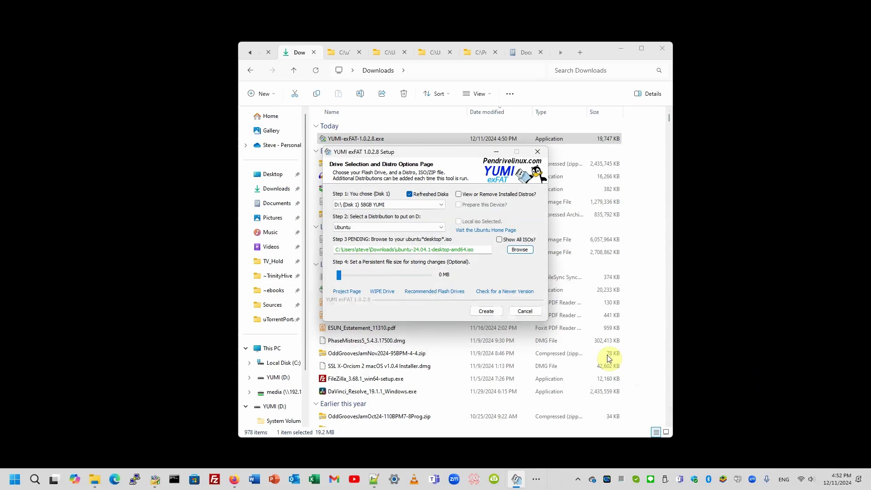
- Add the Ubuntu ISO to drive D: and decline adding more ISOs
click(486, 313)
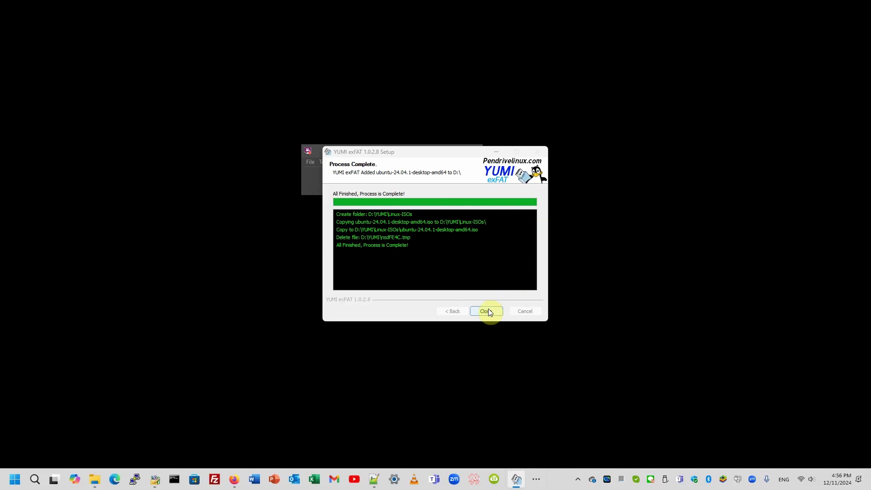
click(486, 311)
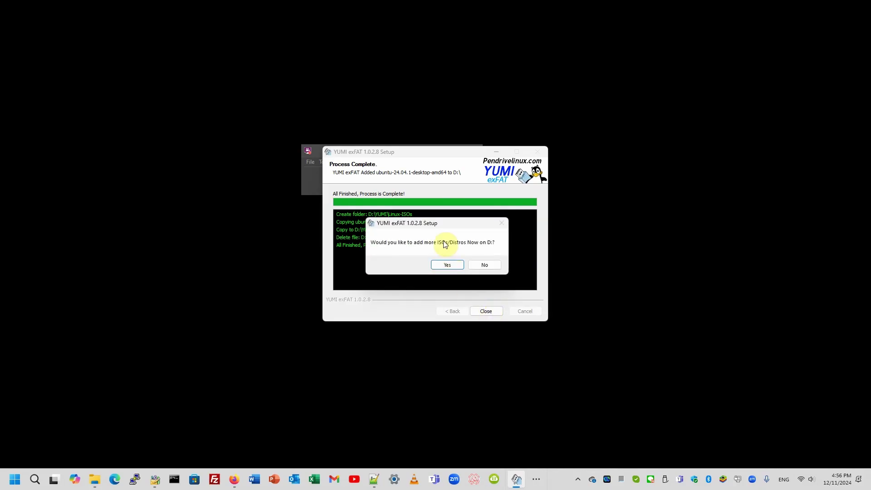
click(487, 265)
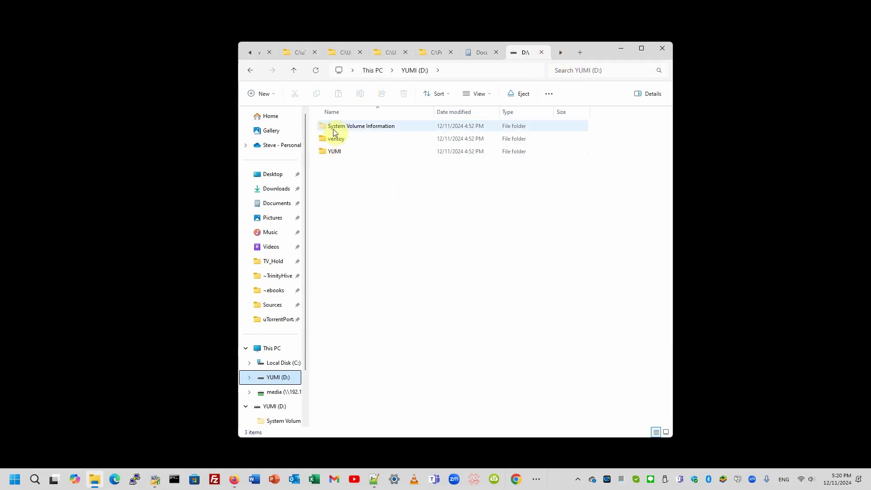
- Open D:\YUMI and look inside its Linux-ISOs folder
double_click(336, 153)
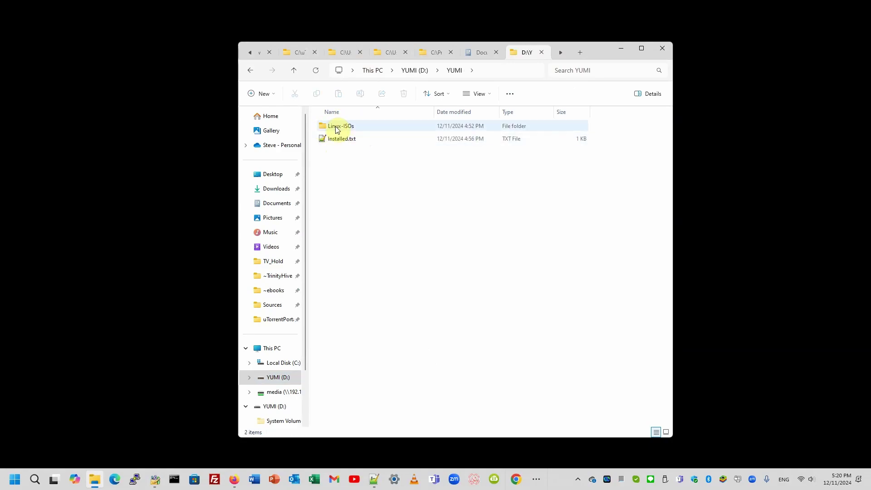
click(340, 127)
double_click(339, 127)
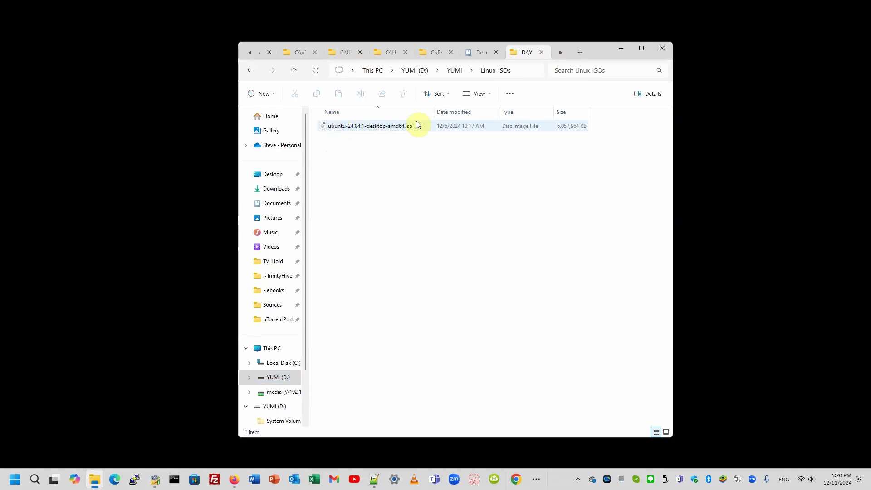
click(294, 69)
- Create the FreeBSD-ISOs, Tools and misc folders in YUMI, then open FreeBSD-ISOs
click(272, 93)
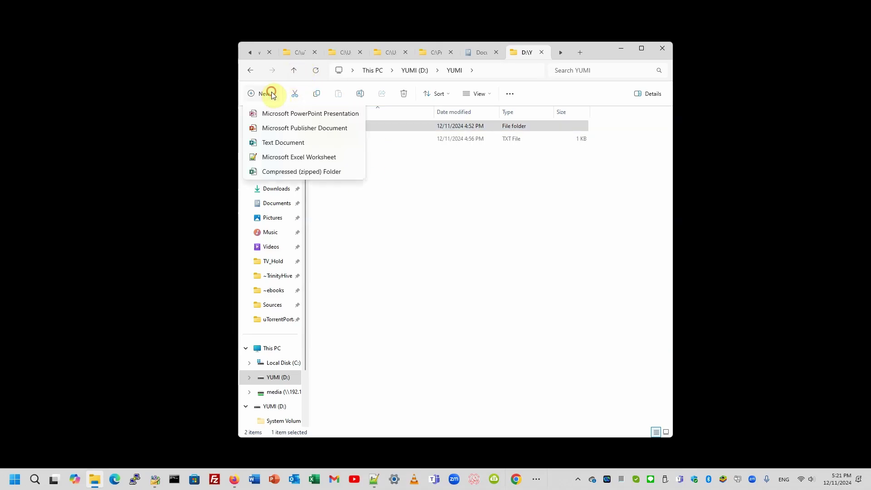
click(276, 115)
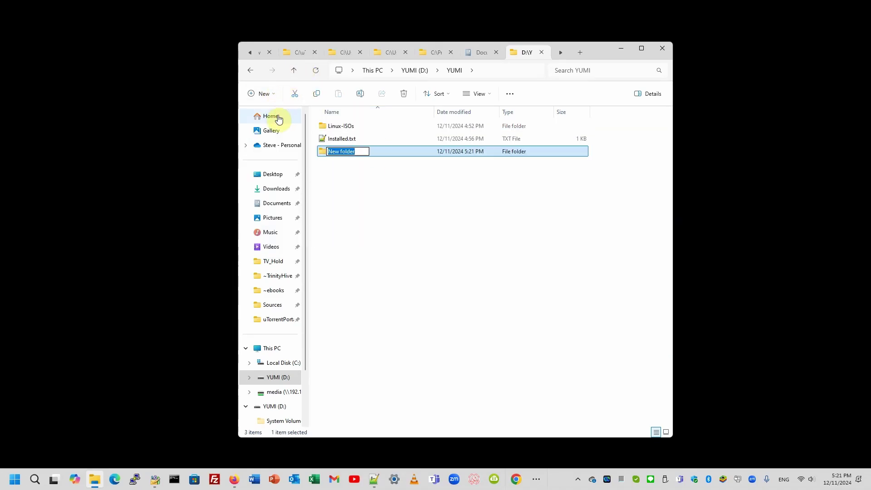
text(FreeBSD-ISOs)
key(Return)
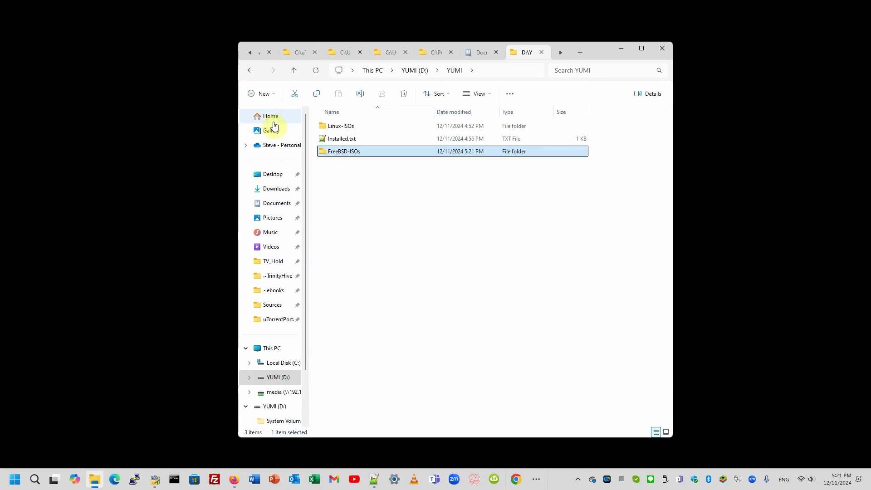
click(272, 96)
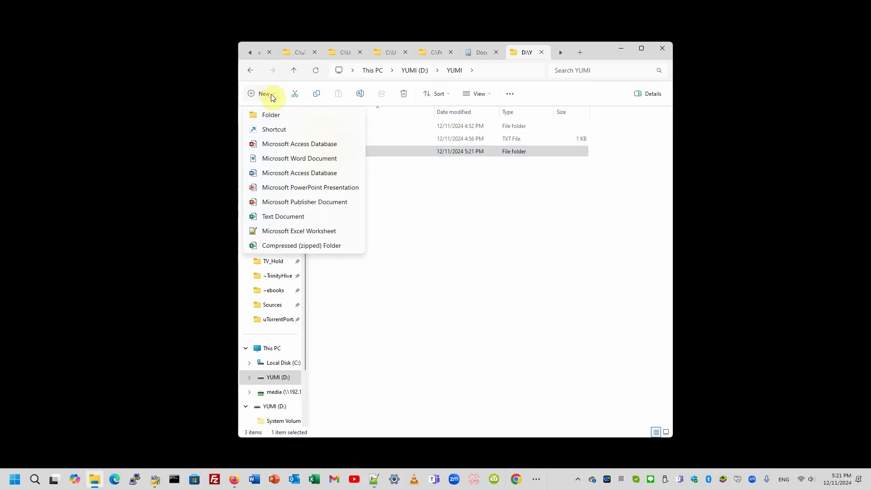
click(271, 115)
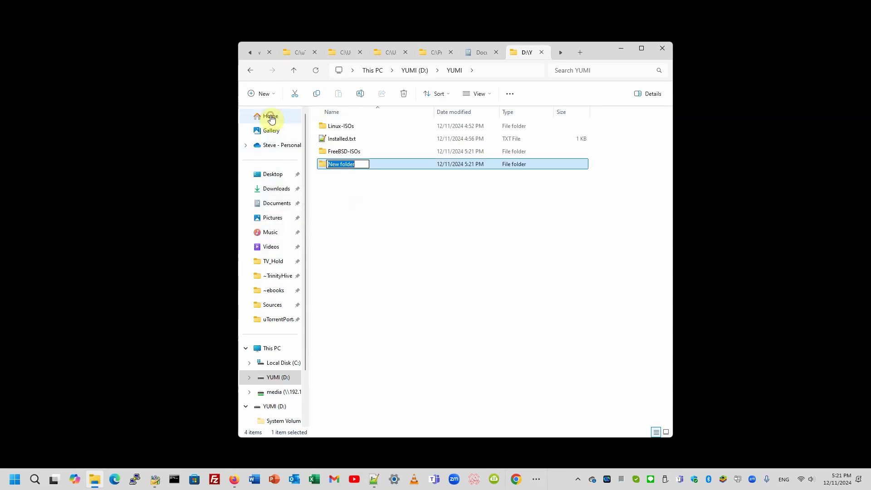
text(Tools)
key(Return)
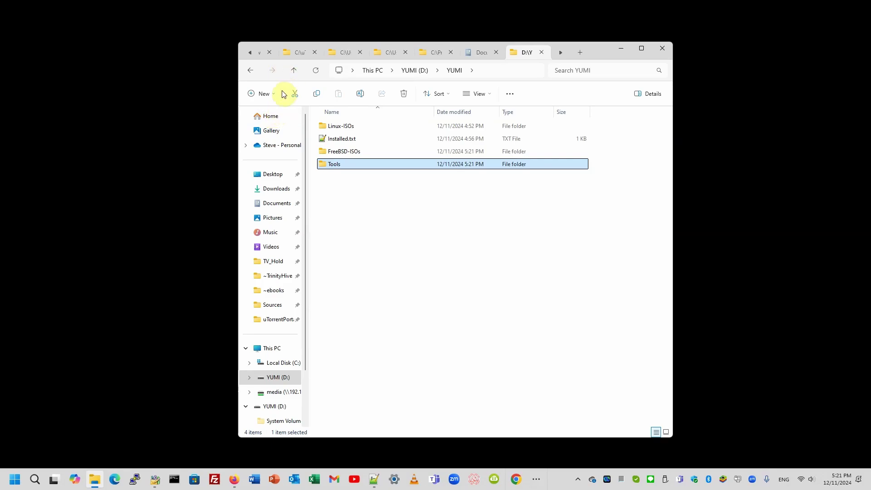
click(273, 94)
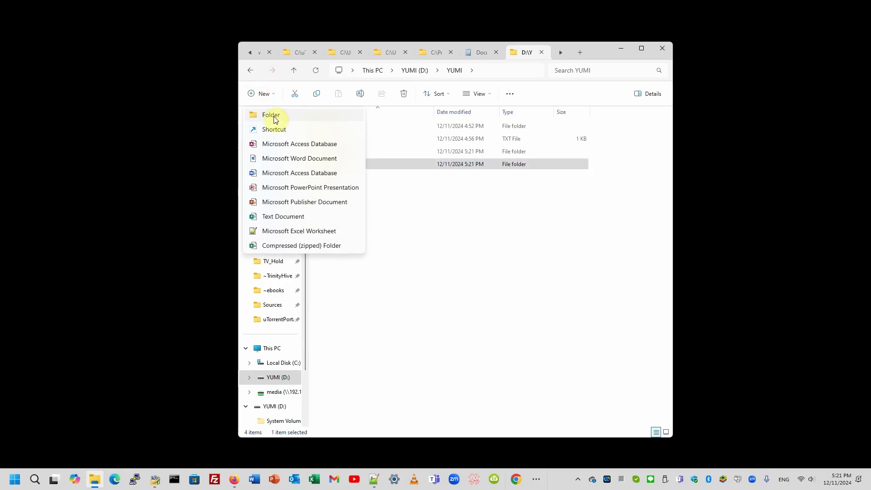
click(272, 115)
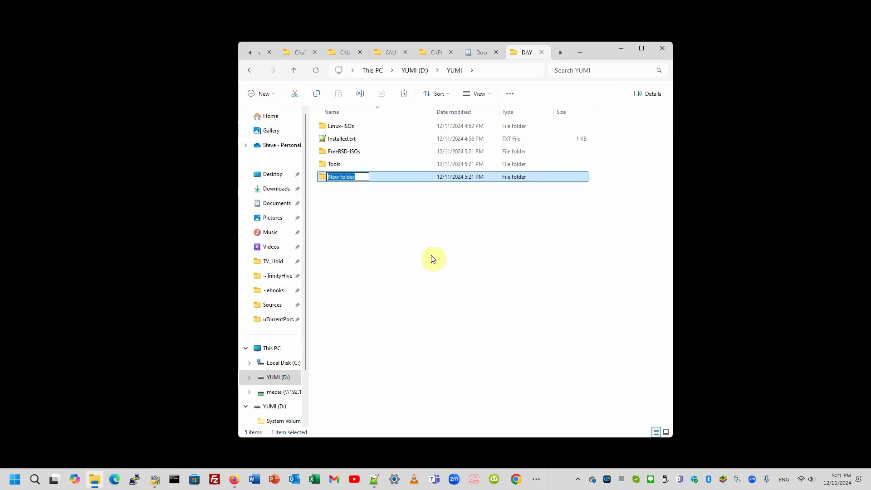
text(misc)
key(Return)
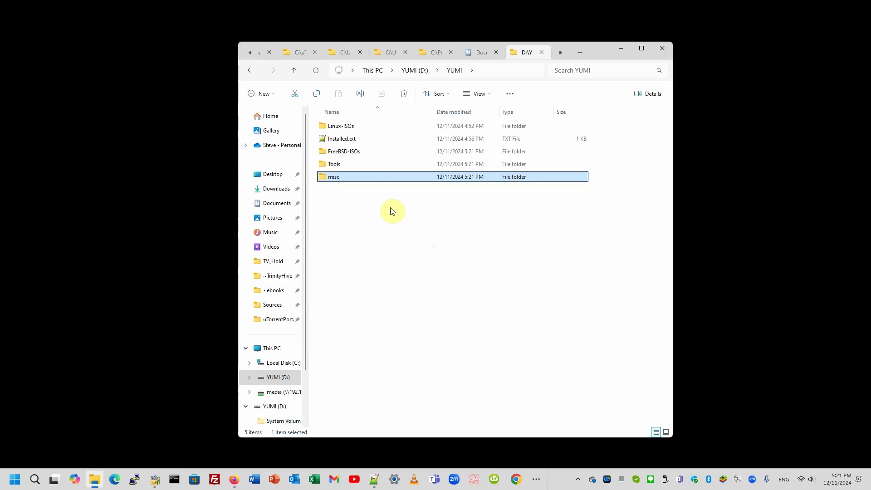
double_click(350, 152)
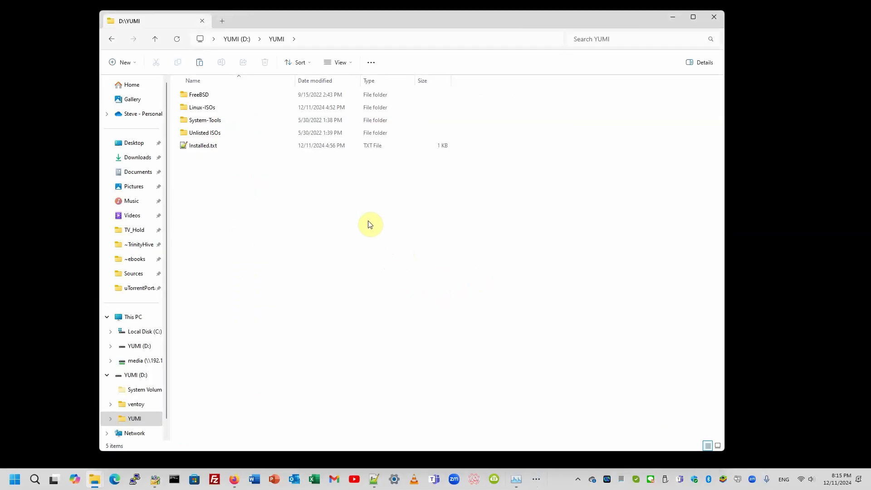
- Inspect the FreeBSD, Linux-ISOs, System-Tools and Unlisted ISOs folders, returning to YUMI each time
double_click(199, 95)
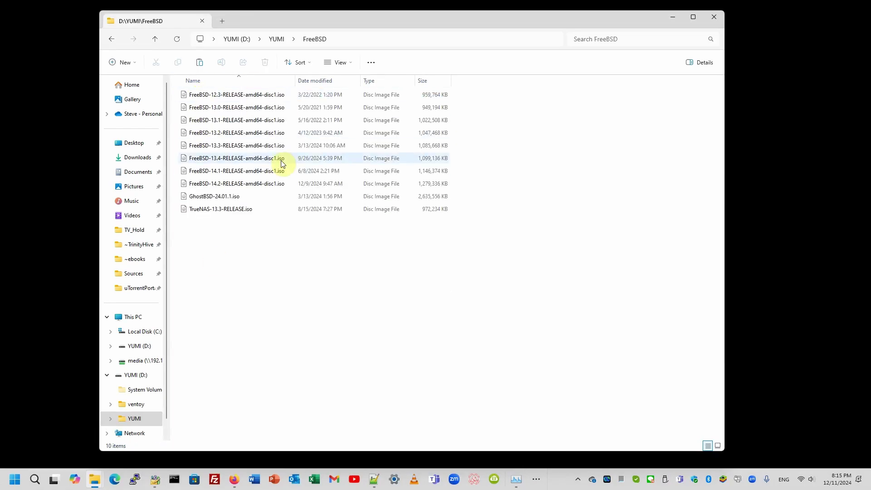
click(155, 39)
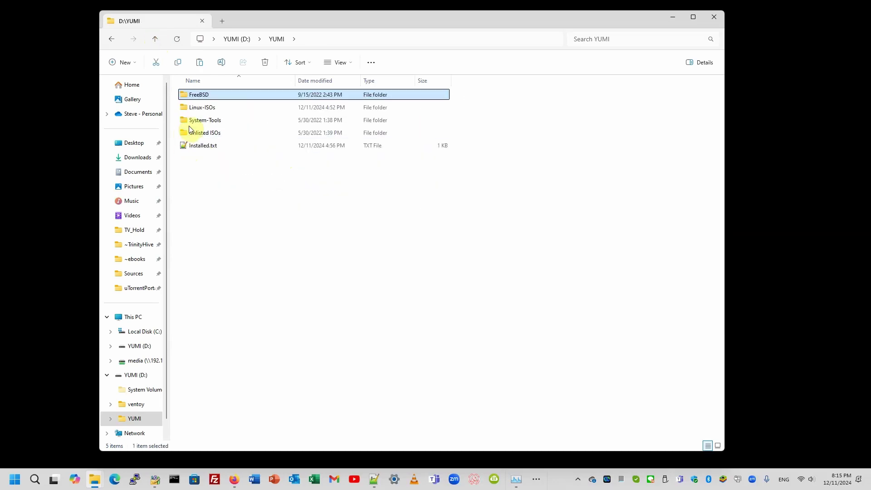
double_click(197, 108)
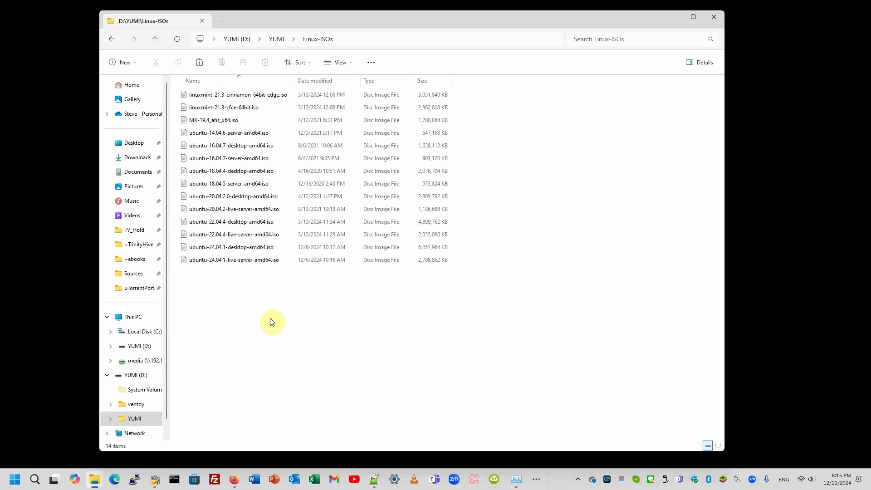
click(154, 40)
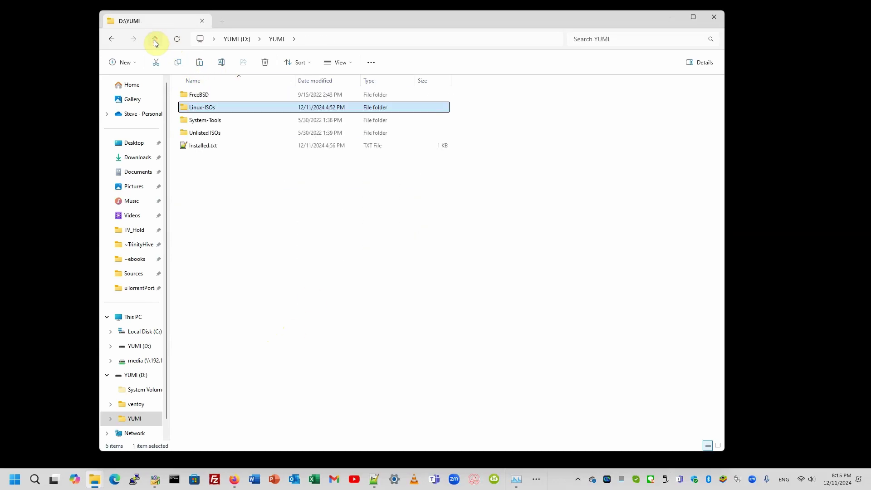
click(208, 119)
double_click(209, 119)
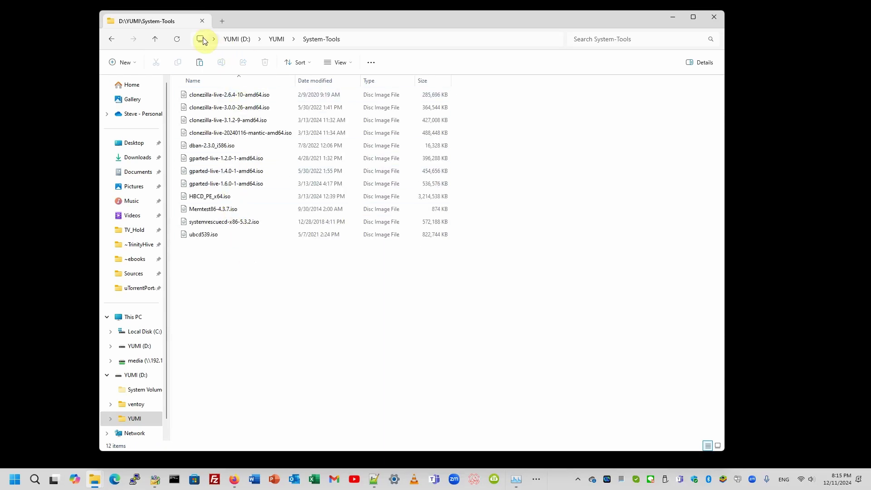
click(155, 39)
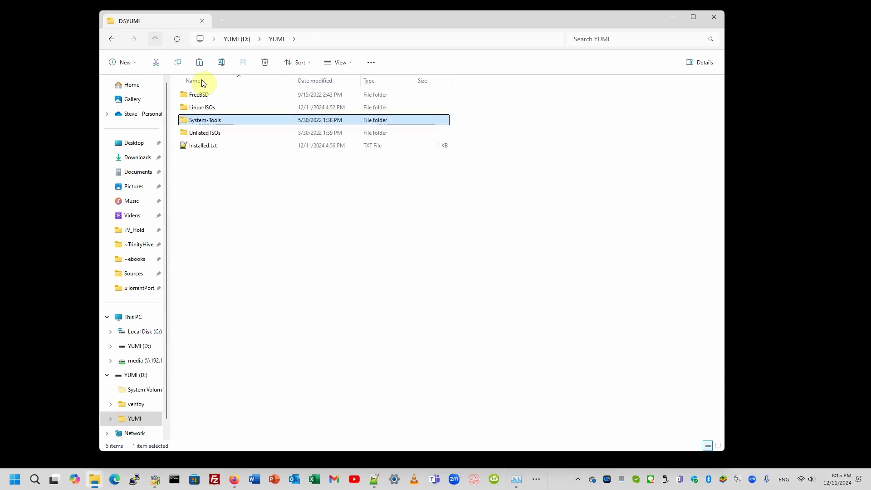
double_click(199, 133)
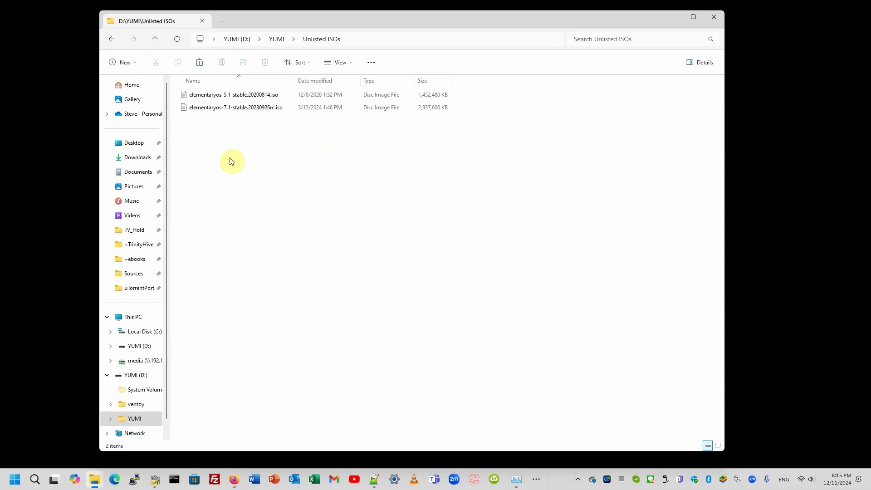
click(155, 41)
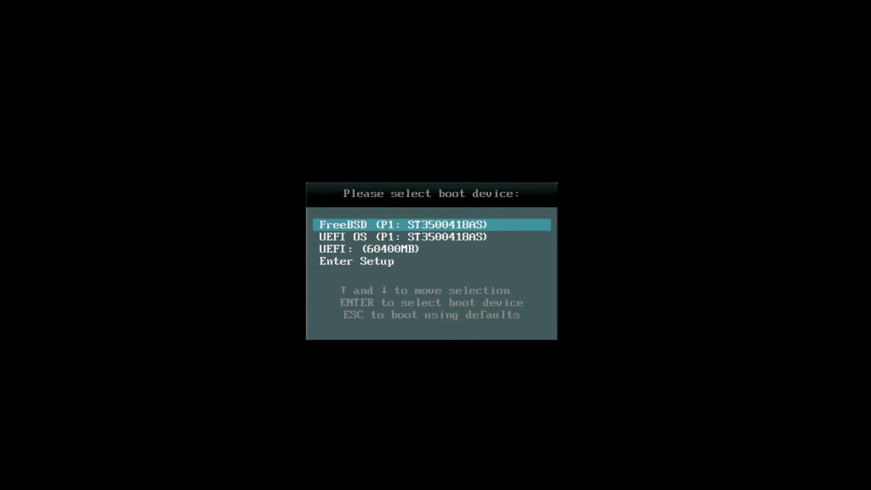
- Boot the test PC from the UEFI: (60400MB) USB drive
key(Down)
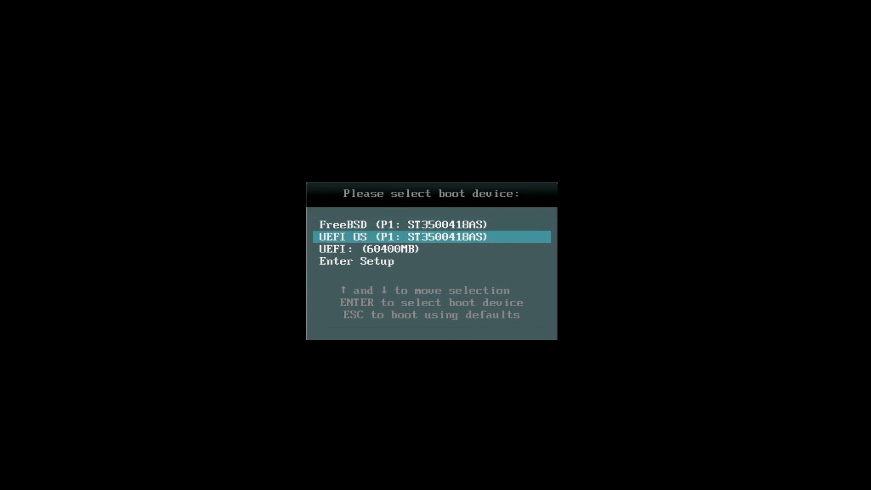
key(Down)
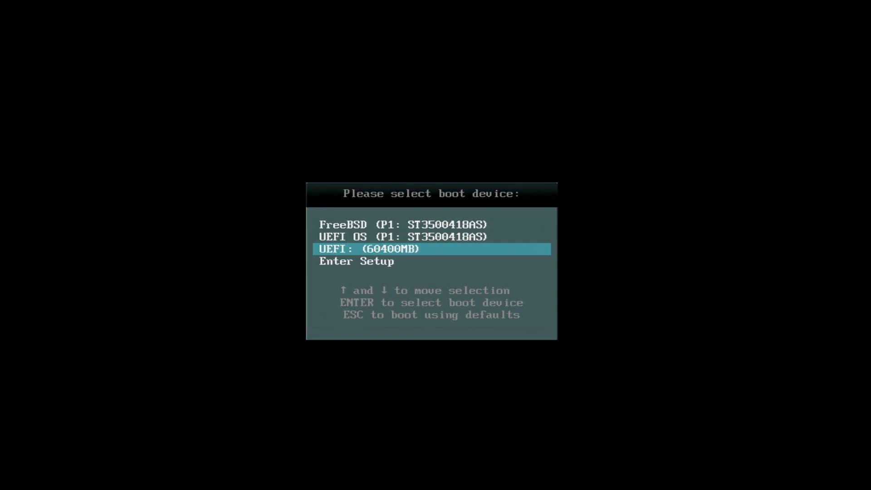
key(Return)
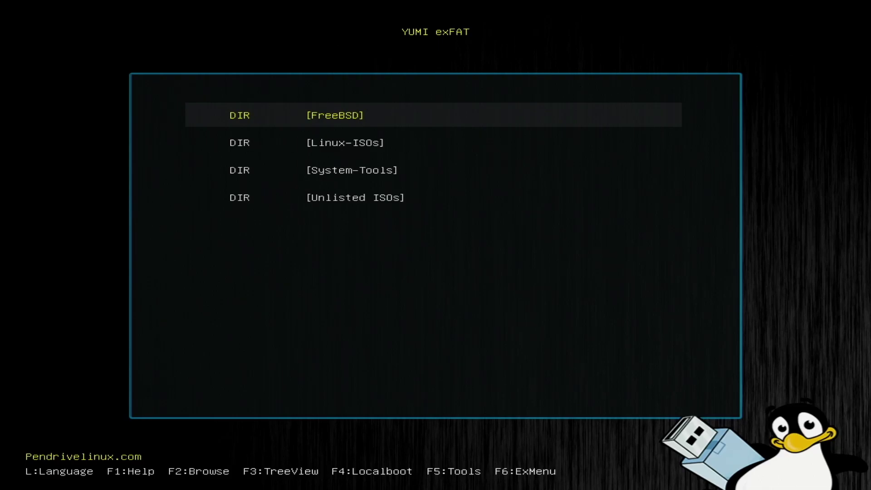
- Open System-Tools and browse its ISOs, from Memtest86 and HBCD_PE_x64 up to gparted-live
key(Down)
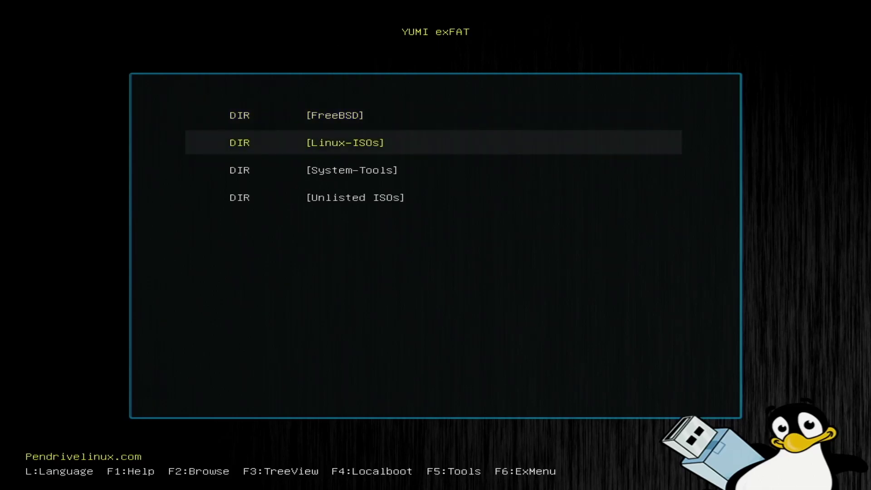
key(Down)
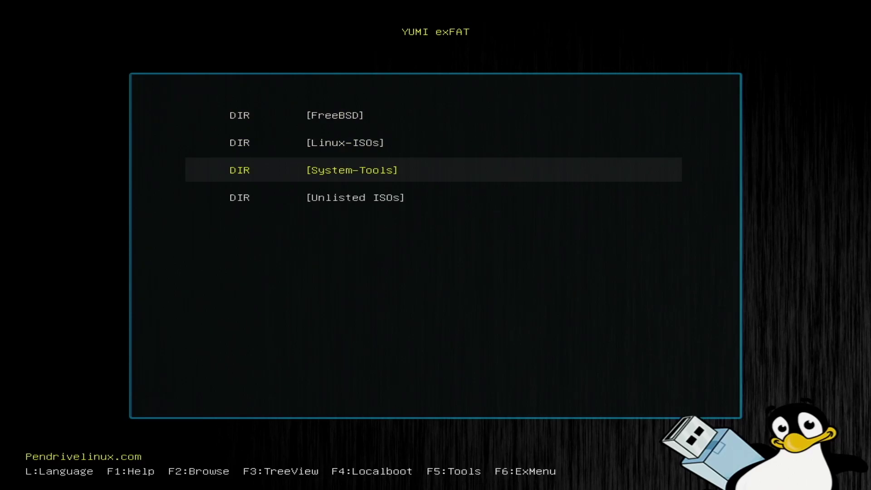
key(Return)
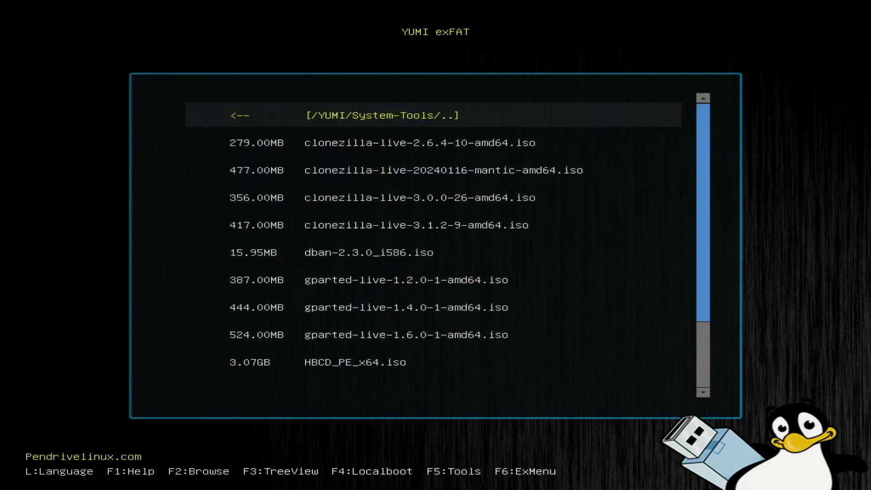
key(Down)
key(Down)
key(Down)
key(Down)
key(Down)
key(Down)
key(Down)
key(Down)
key(Down)
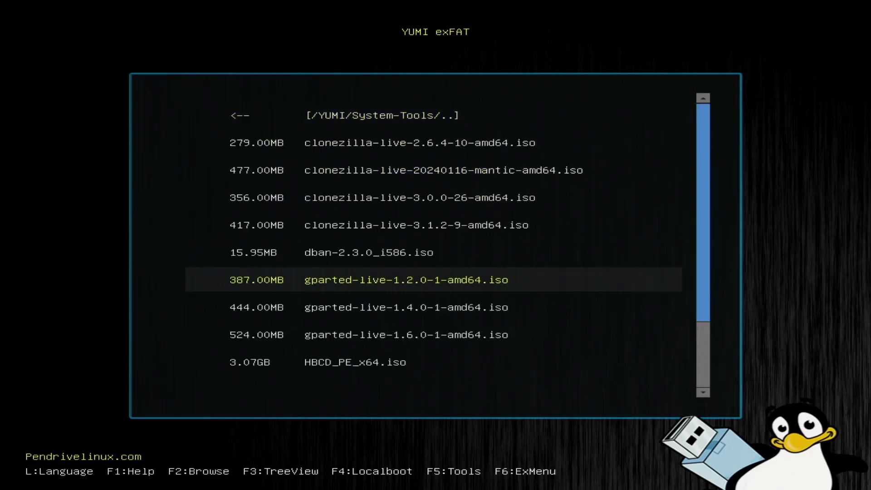
key(Down)
key(Down)
key(Down)
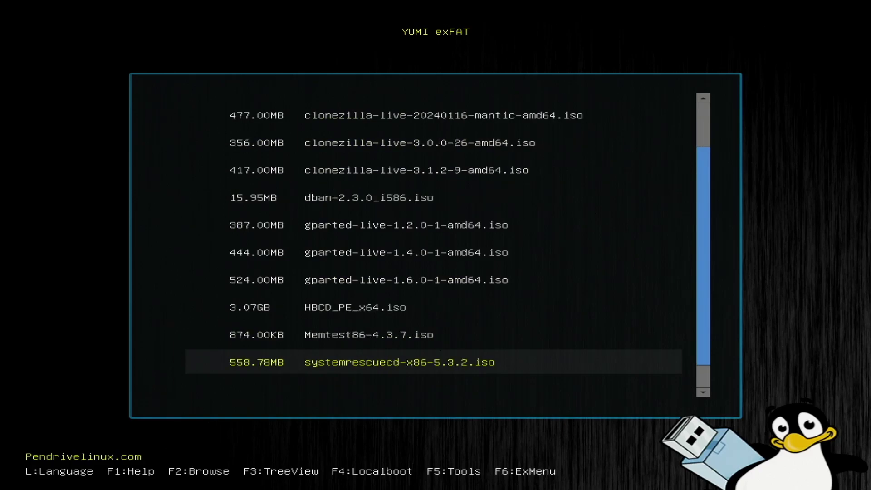
key(Up)
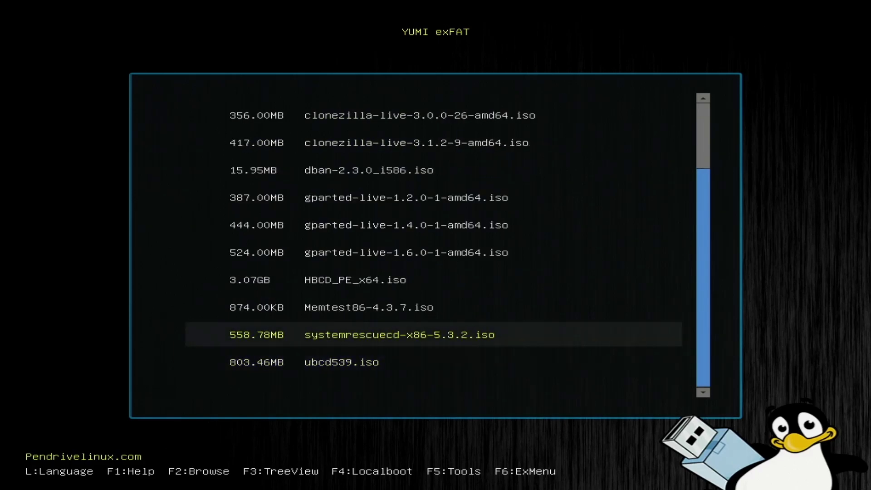
key(Down)
key(Up)
key(Up)
key(Up)
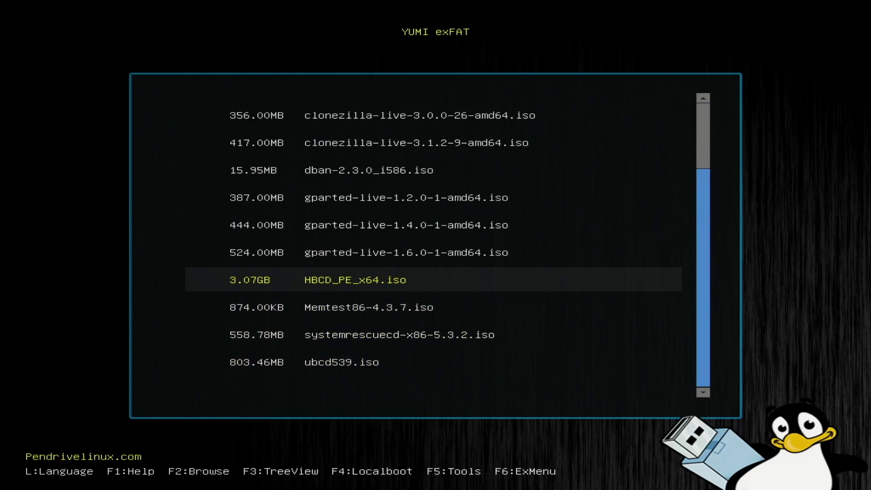
key(Up)
key(Up)
key(Up)
key(Up)
key(Up)
key(Up)
key(Up)
key(Up)
key(Up)
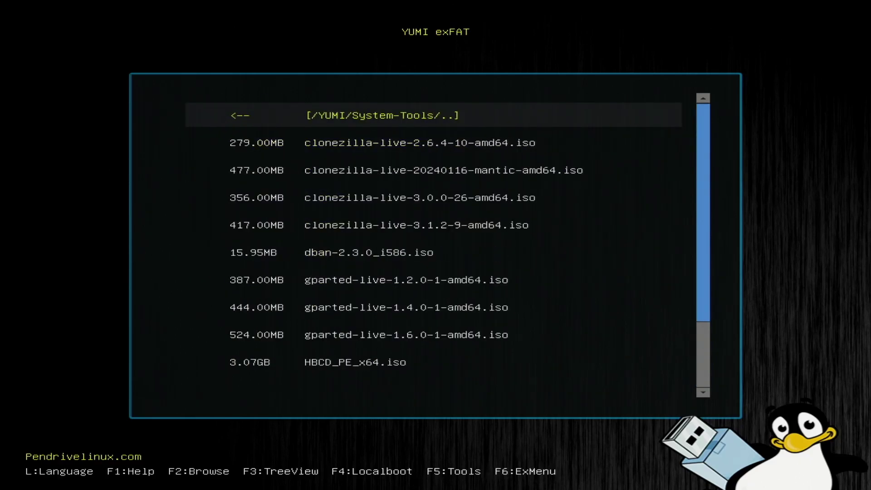
- Return to the top level, browse the FreeBSD ISOs (TrueNAS-13.3, FreeBSD-14.1) and go back
key(Return)
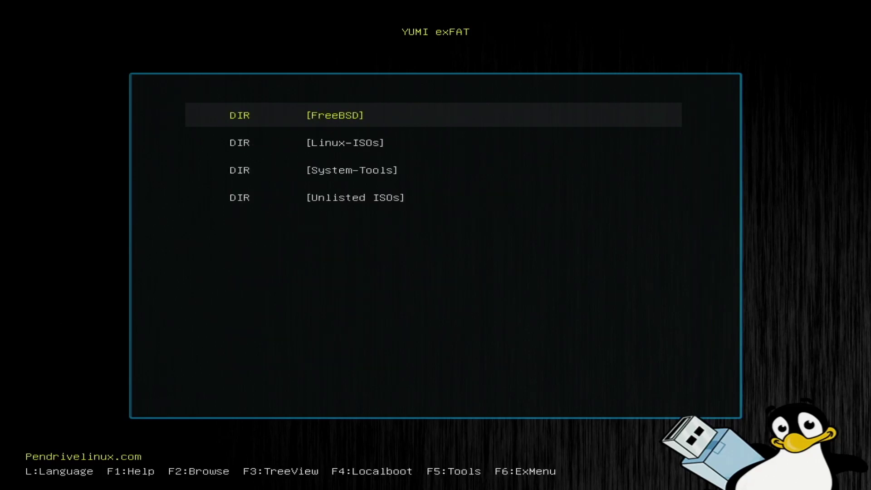
key(Return)
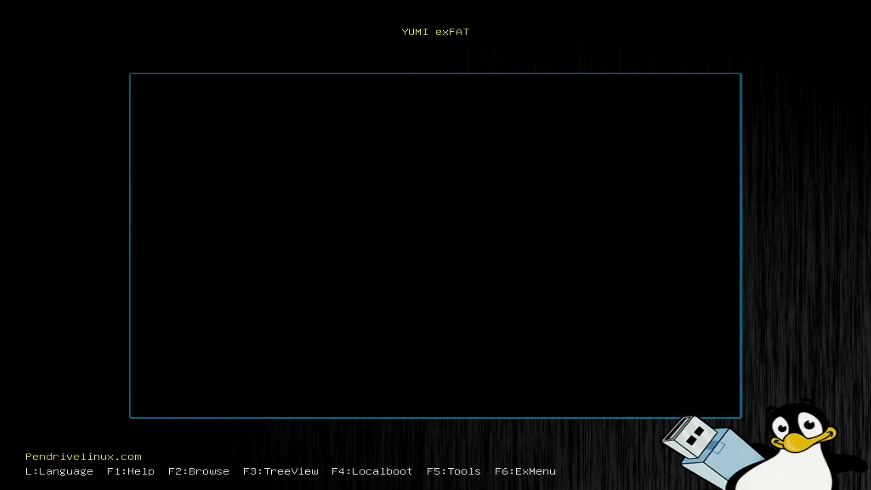
key(Down)
key(Down)
key(Down)
key(Down)
key(Down)
key(Down)
key(Down)
key(Down)
key(Down)
key(Down)
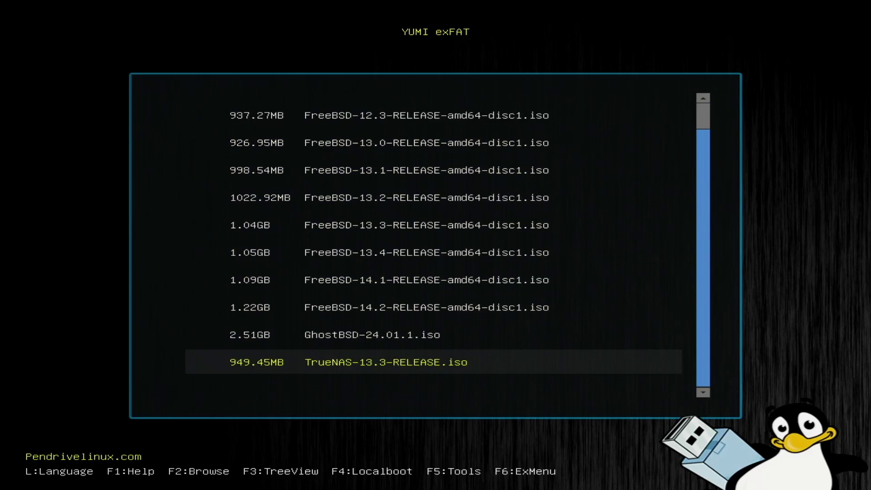
key(Up)
key(Up)
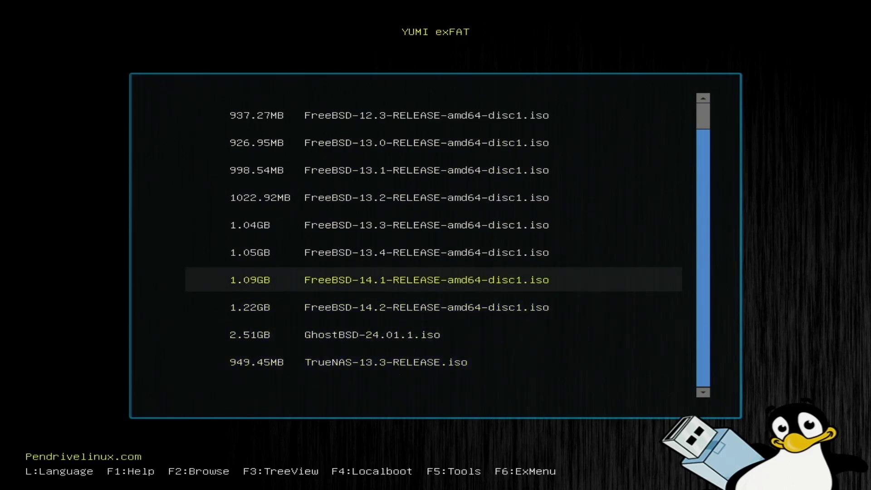
key(Up)
key(Up)
key(Up)
key(Up)
key(Up)
key(Up)
key(Up)
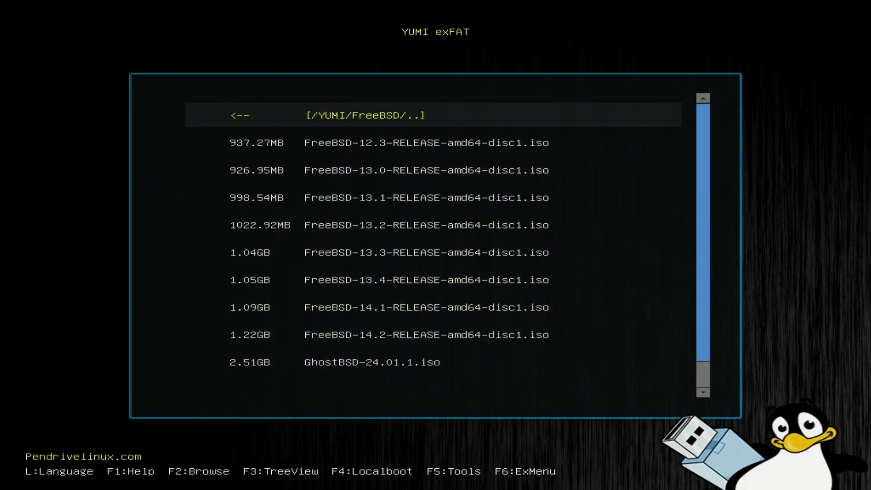
key(Return)
- Browse the Linux-ISOs list down to the newest Ubuntu ISO and go back up
key(Down)
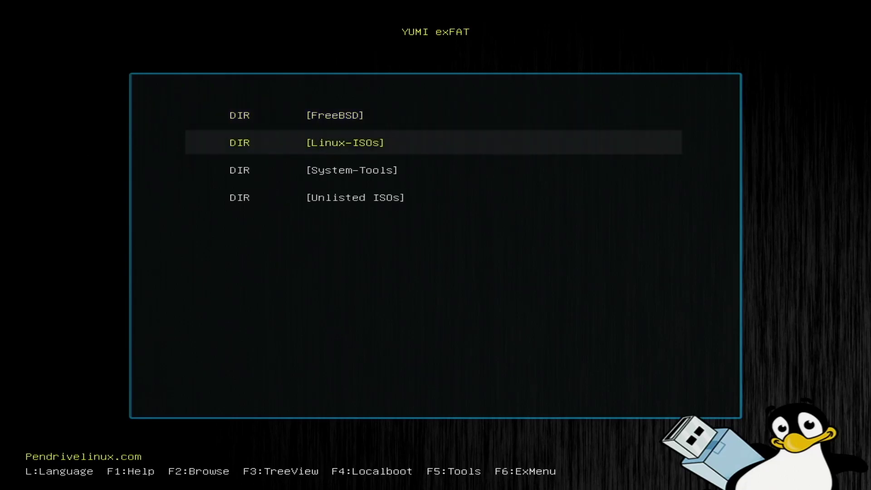
key(Down)
key(Up)
key(Return)
key(Down)
key(Down)
key(Down)
key(Down)
key(Down)
key(Down)
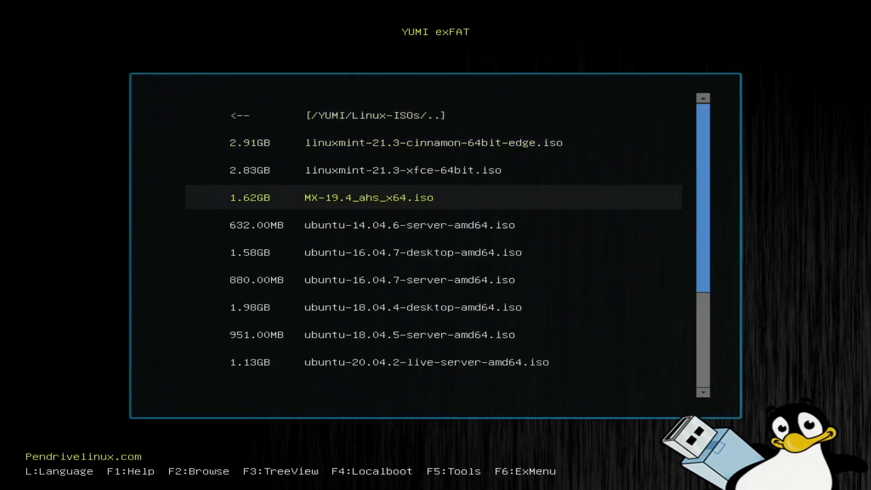
key(Down)
key(Down)
key(Down)
key(Down)
key(Down)
key(Down)
key(Down)
key(Down)
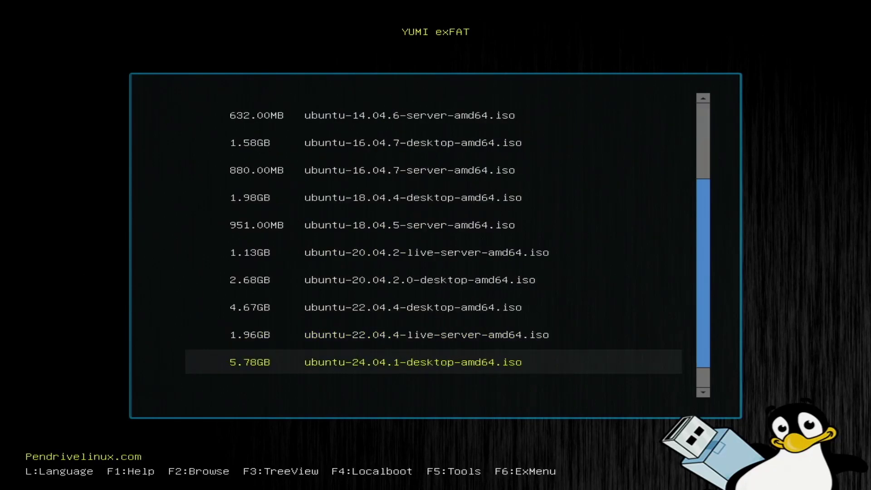
key(Up)
key(Up)
key(Up)
key(Up)
key(Up)
key(Up)
key(Up)
key(Up)
key(Up)
key(Up)
key(Up)
key(Up)
key(Up)
key(Up)
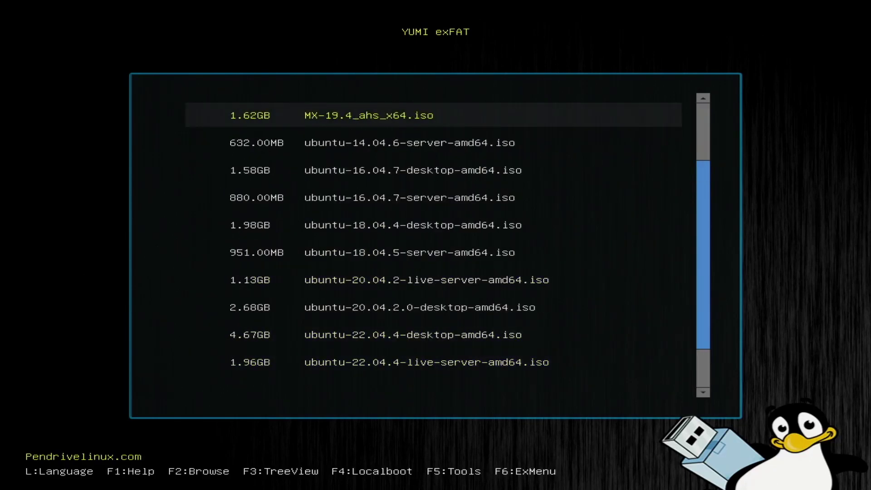
key(Return)
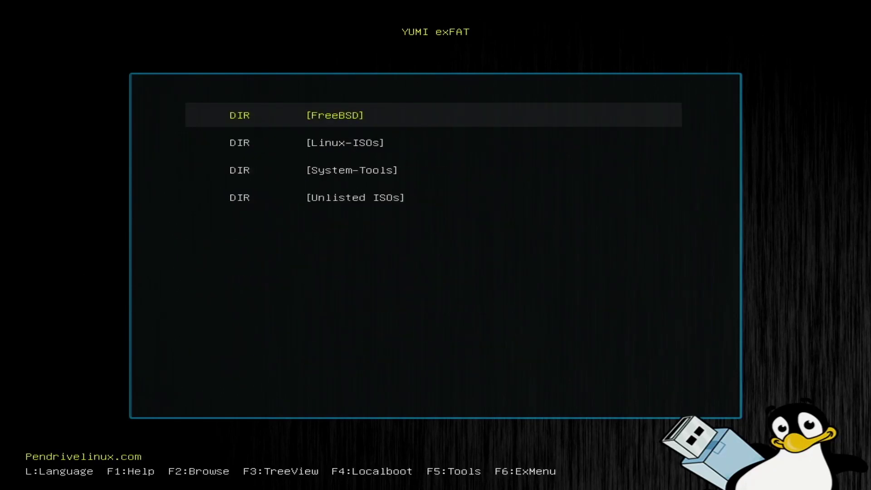
- Boot FreeBSD-14.2-RELEASE-amd64-disc1.iso in normal mode, skipping the loader countdown
key(Return)
key(Down)
key(Down)
key(Down)
key(Down)
key(Down)
key(Down)
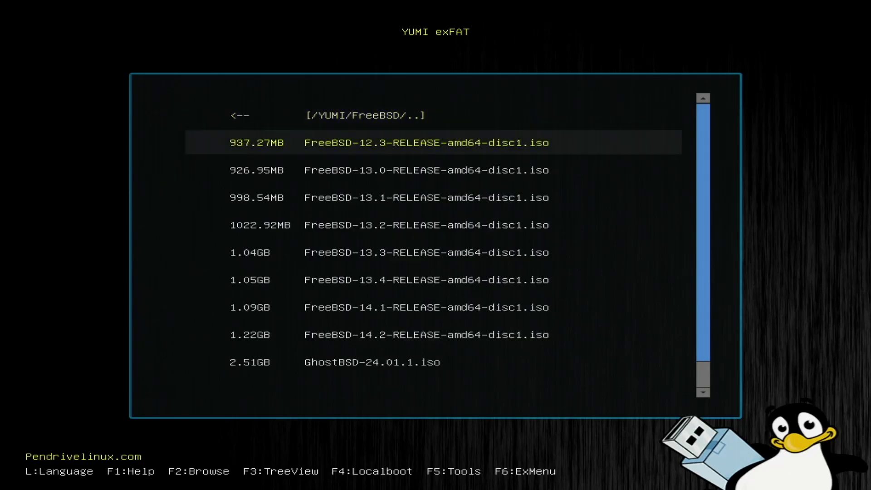
key(Down)
key(Down)
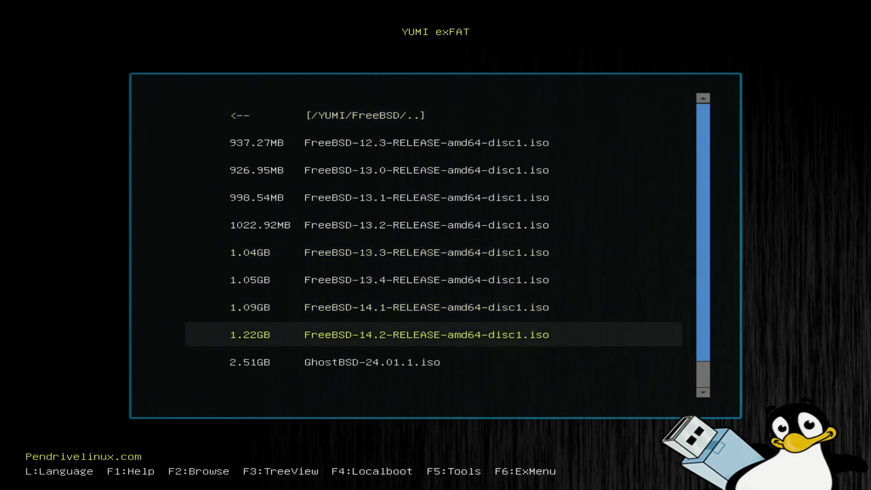
key(Return)
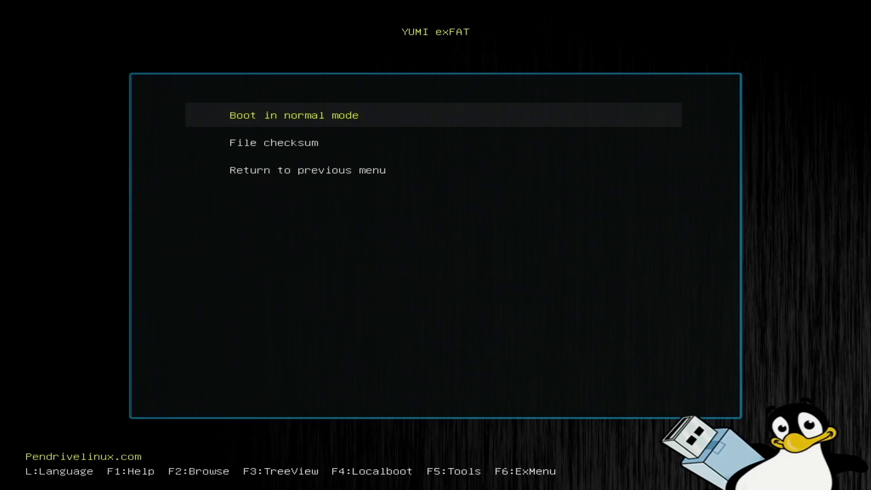
key(Return)
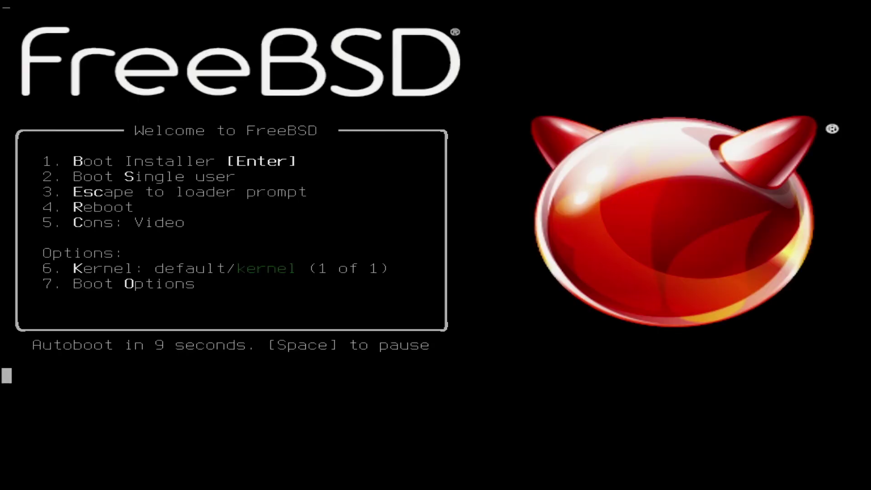
key(Return)
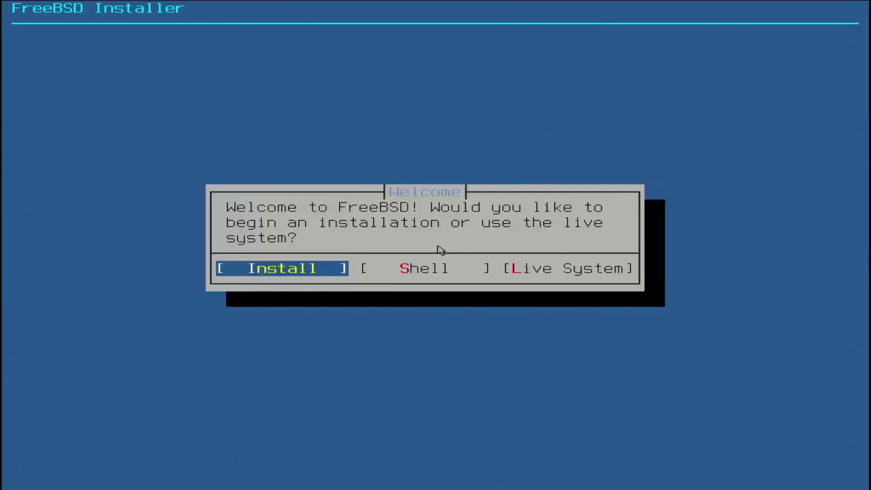
- Boot the FreeBSD 14.2 Live System, log in as root, and power off with 'shutdown -p now'
key(Right)
key(Right)
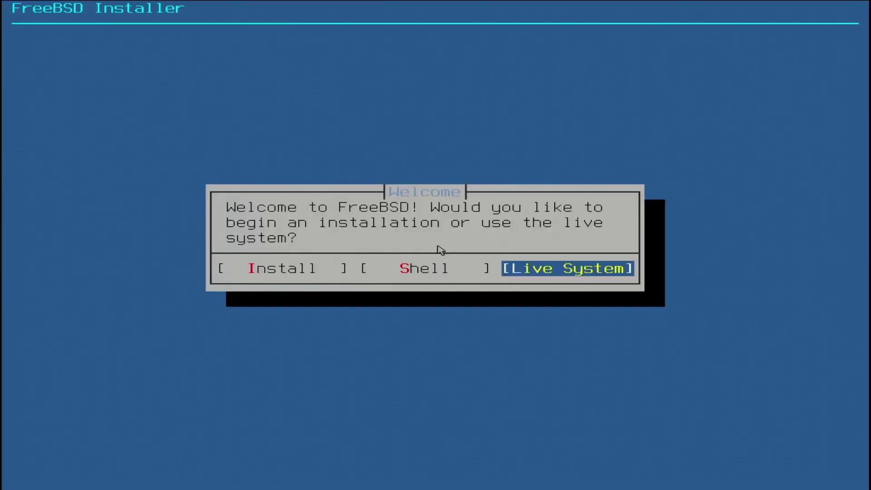
key(Return)
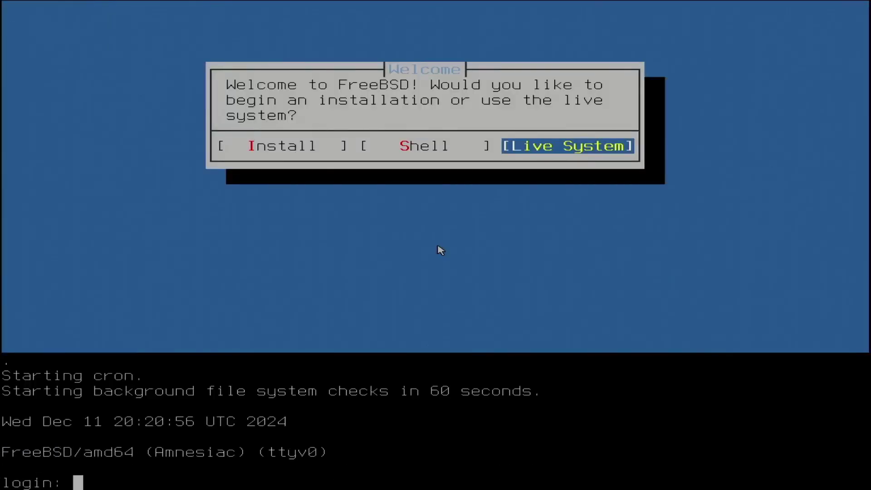
text(root)
key(Return)
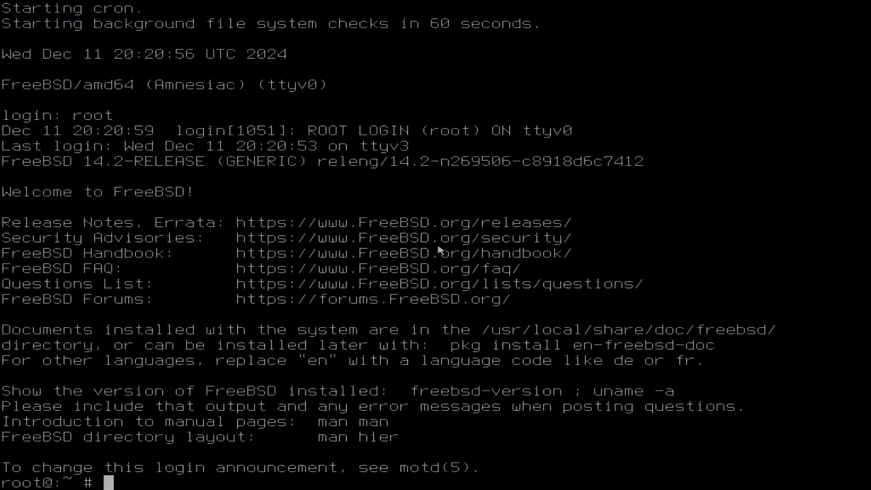
text(shutdown)
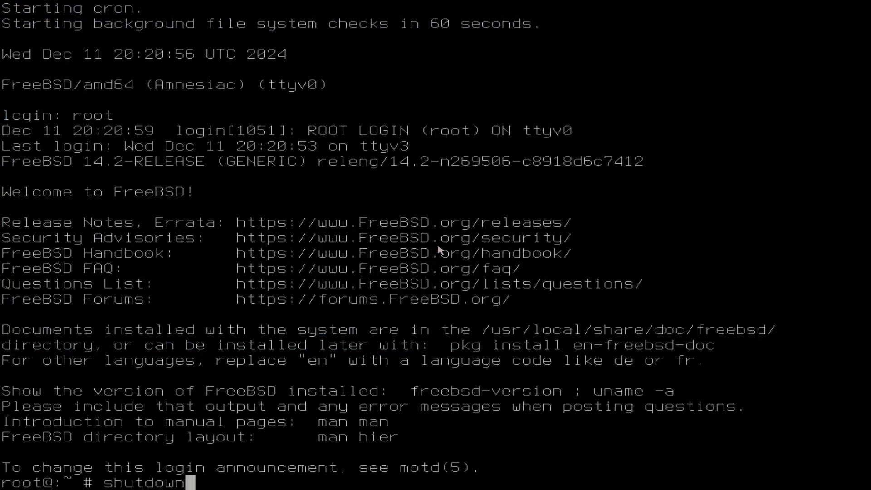
text( -p now)
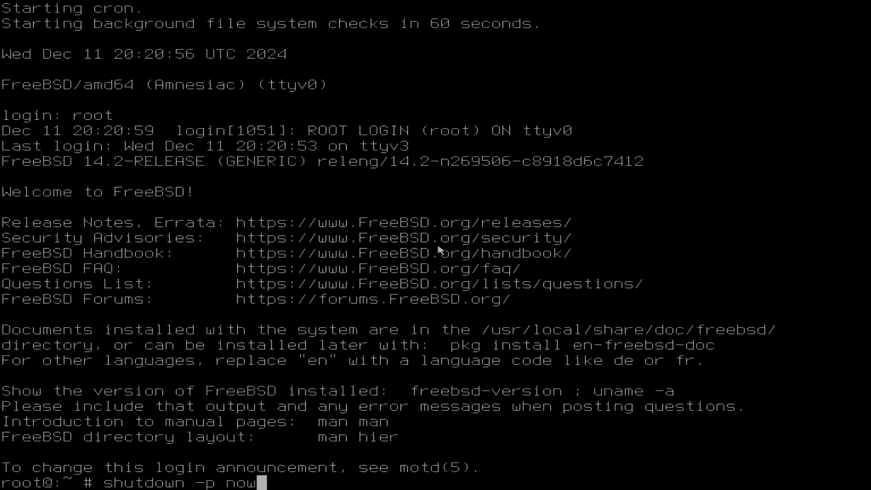
key(Return)
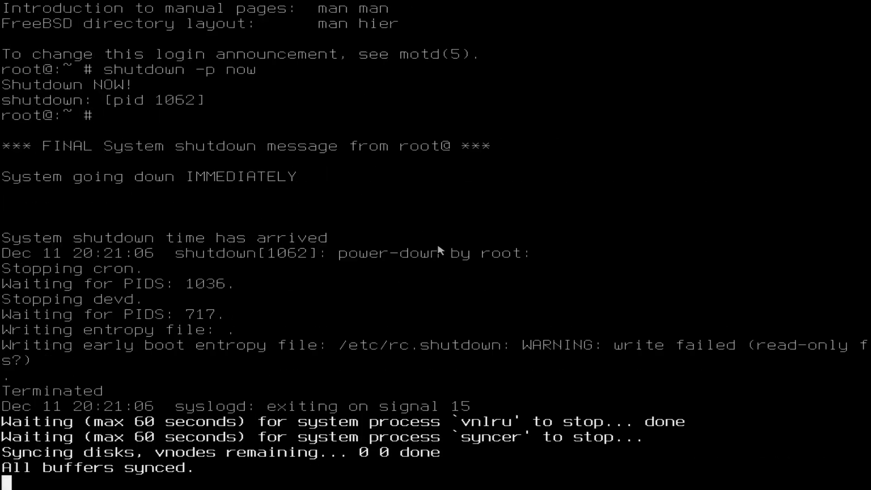